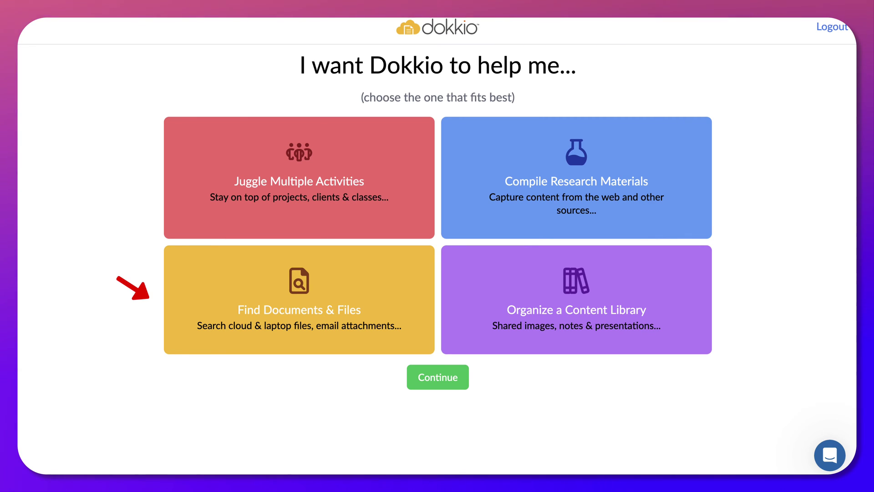
Choose Compile Research Materials as the use case and continue the setup.
{"action": "left_click", "coordinate": [437, 377]}
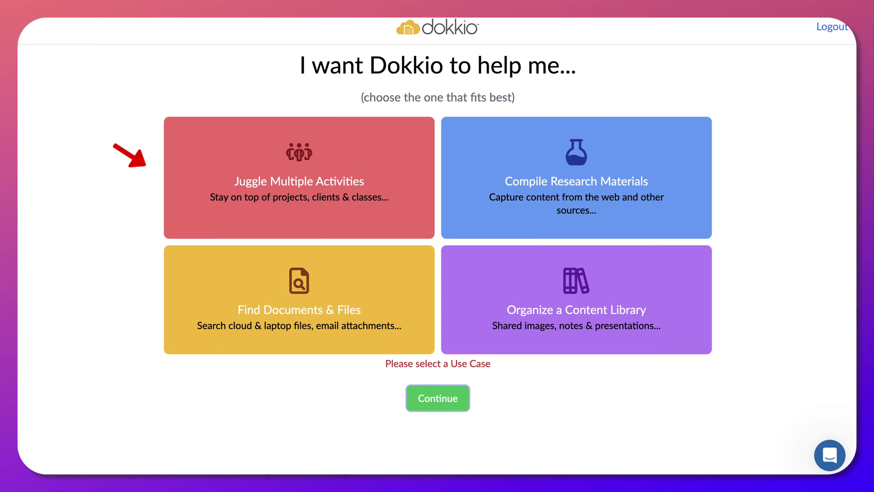
{"action": "left_click", "coordinate": [299, 177]}
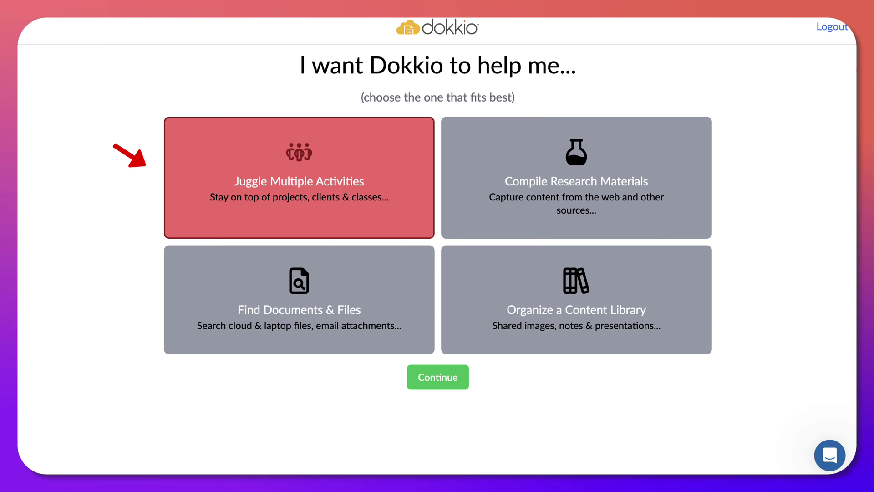
{"action": "left_click", "coordinate": [576, 177]}
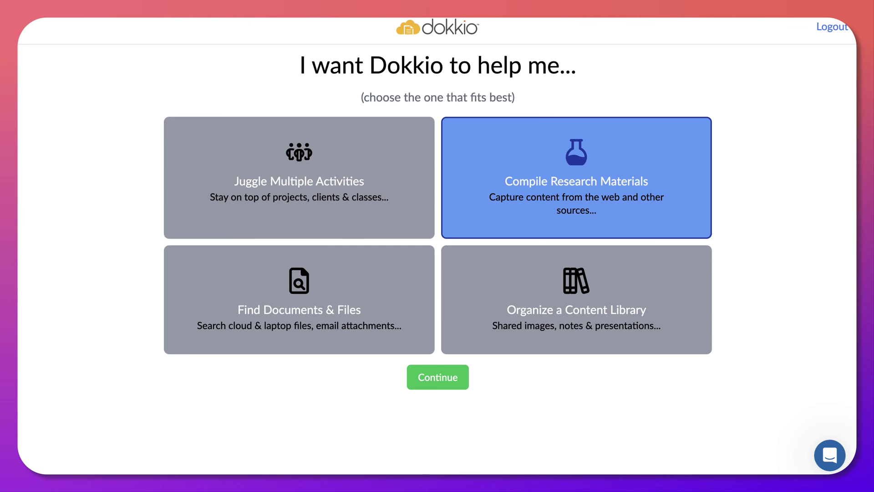
{"action": "left_click", "coordinate": [437, 376]}
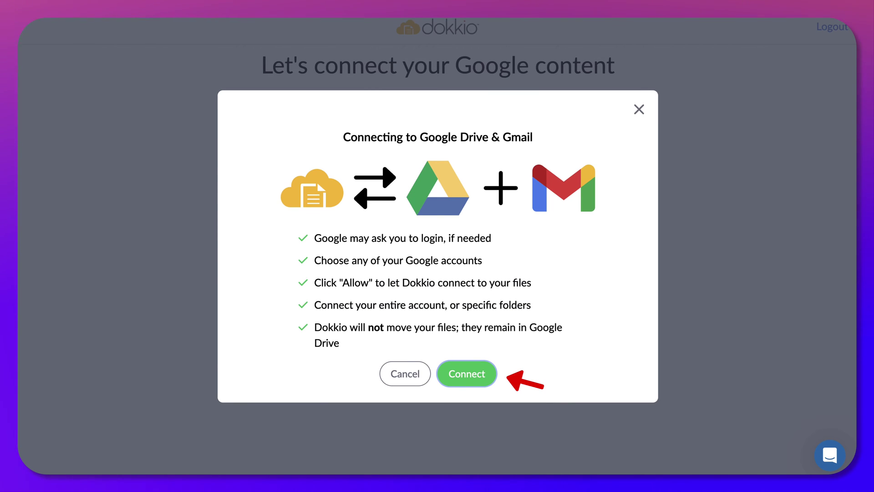
Connect Google Drive and Gmail by authorizing access to the Google account, and finish adding that content source.
{"action": "key", "text": "Return"}
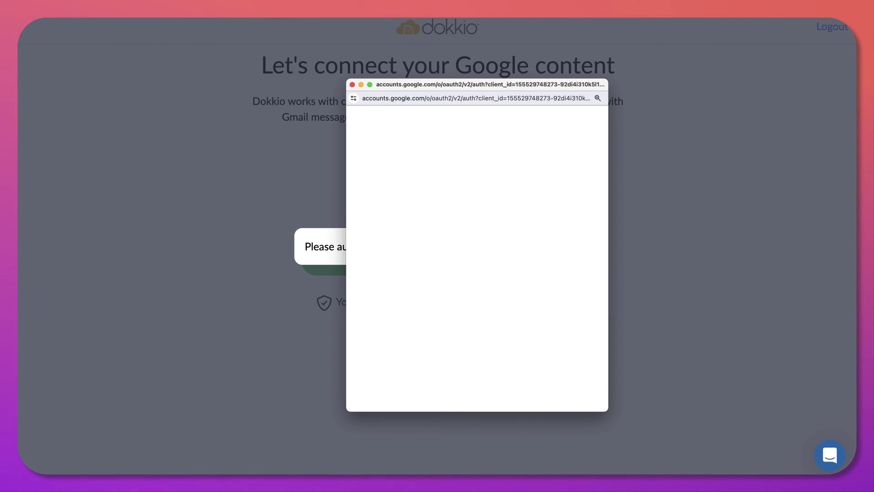
{"action": "left_click", "coordinate": [474, 247]}
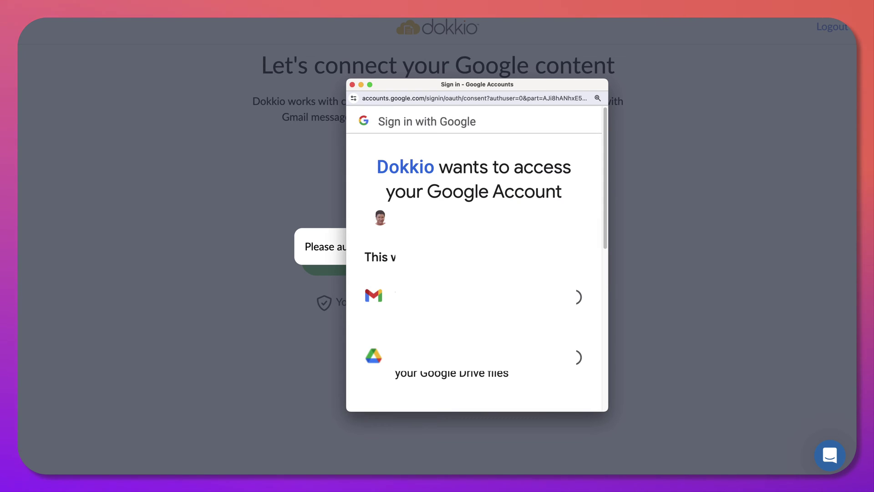
{"action": "scroll", "coordinate": [475, 260], "scroll_direction": "down", "scroll_amount": 10}
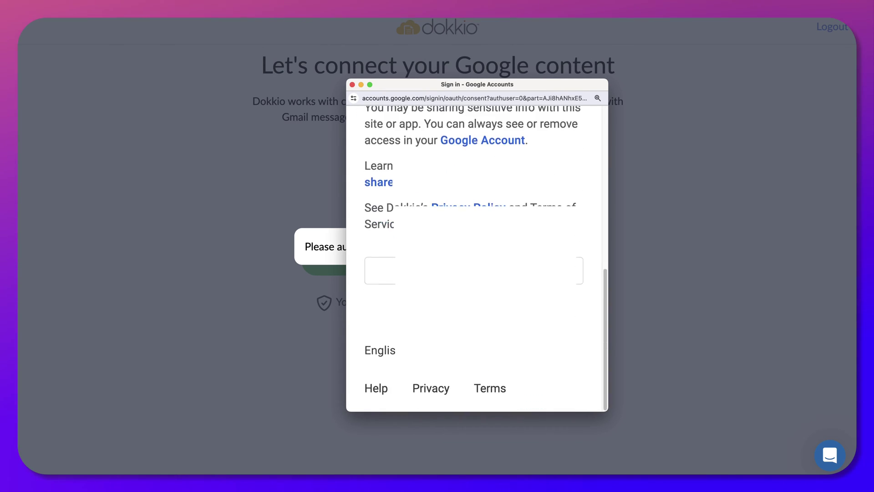
{"action": "left_click", "coordinate": [528, 273]}
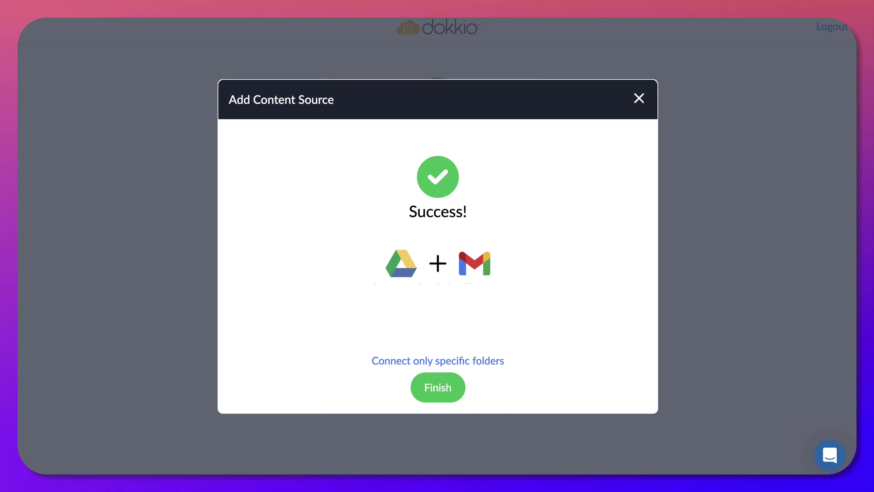
{"action": "left_click", "coordinate": [437, 387]}
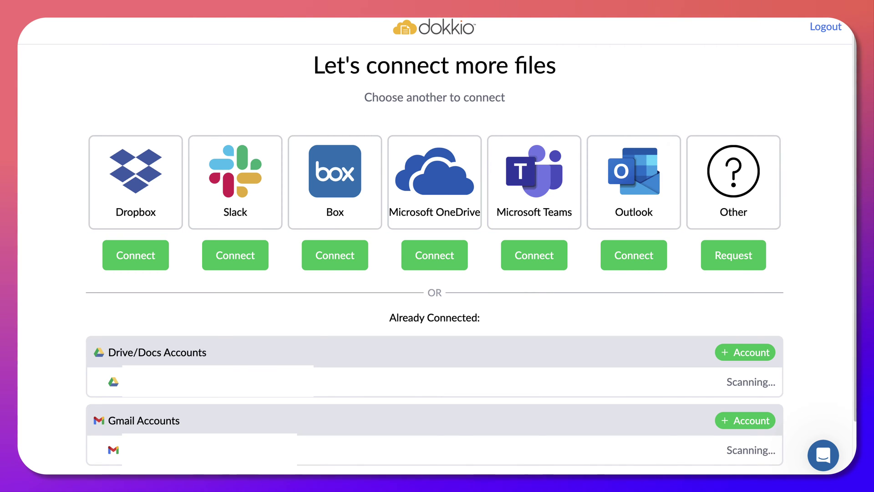
Start connecting Microsoft Teams as another content source.
{"action": "scroll", "coordinate": [434, 255], "scroll_direction": "down", "scroll_amount": 3}
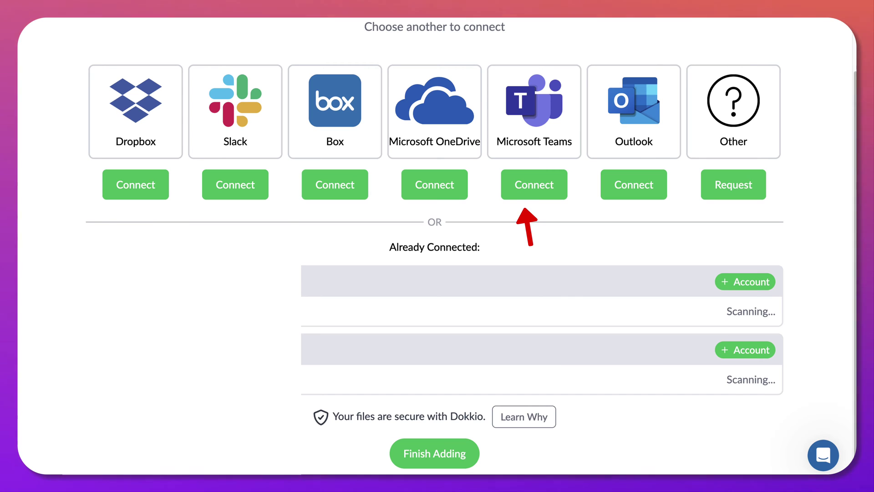
{"action": "left_click", "coordinate": [534, 184]}
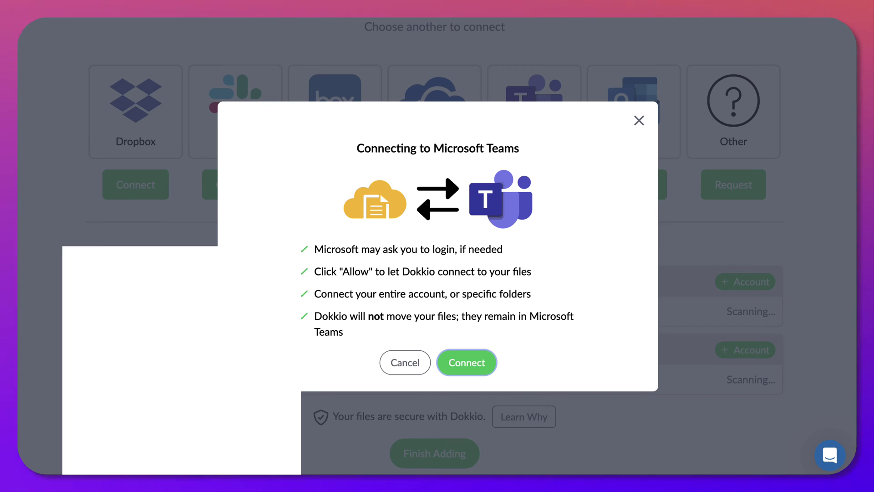
{"action": "left_click", "coordinate": [467, 363]}
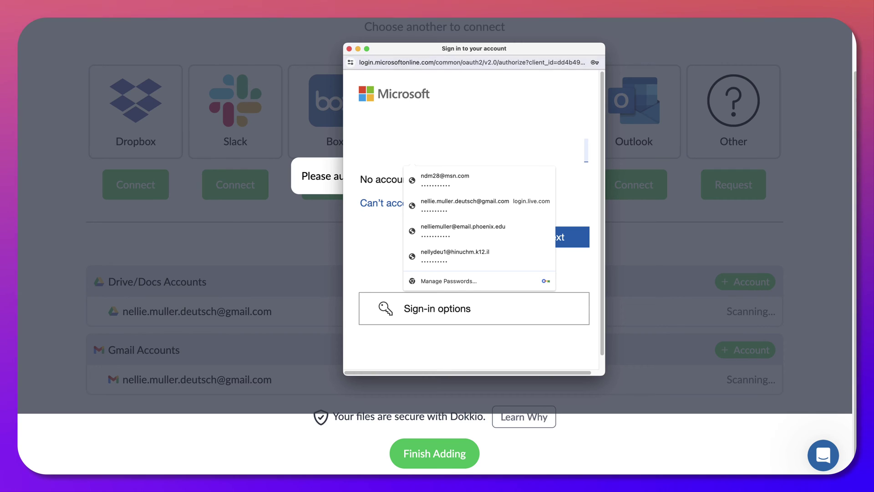
Sign in to the Microsoft account with the account e-mail and password.
{"action": "type", "text": "nelli"}
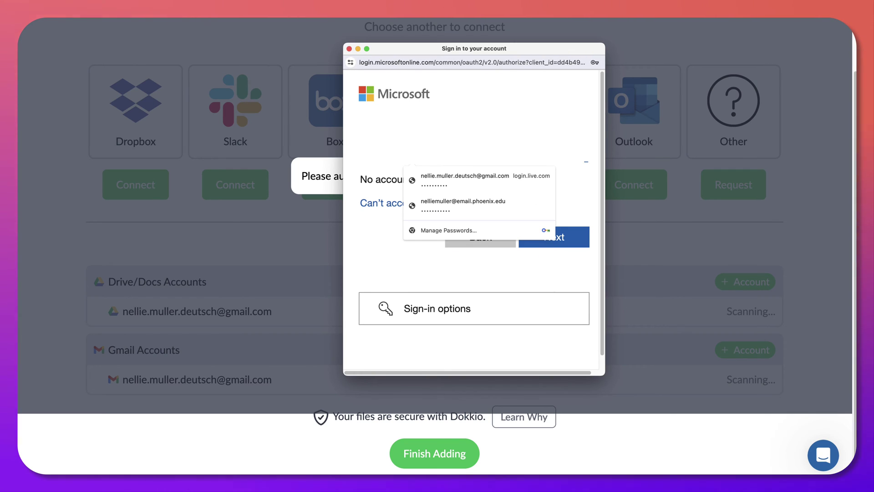
{"action": "key", "text": "Escape"}
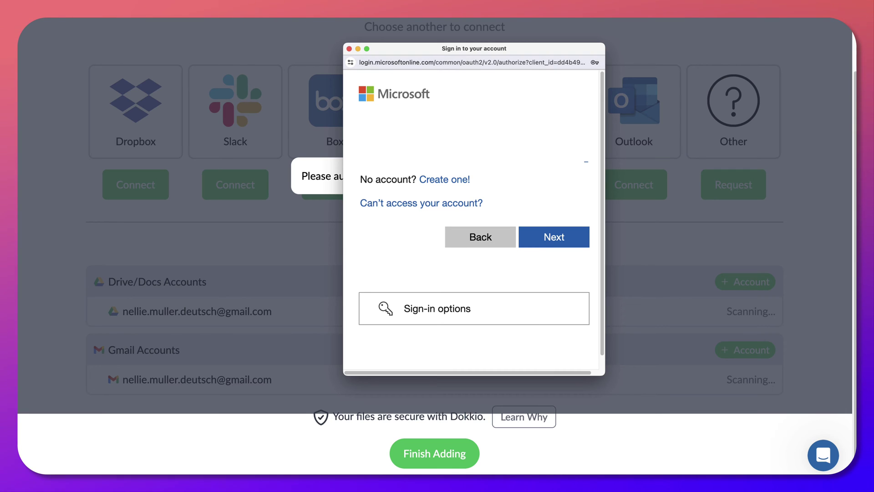
{"action": "key", "text": "Return"}
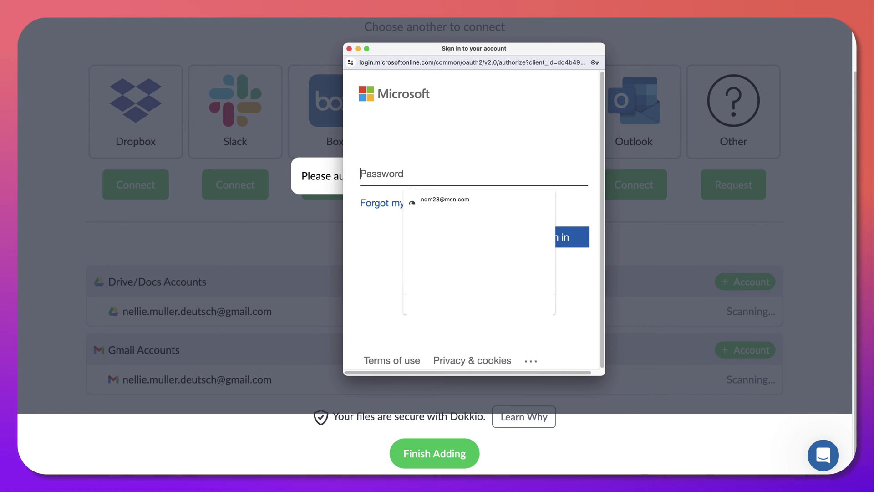
{"action": "type", "text": "•••••••••"}
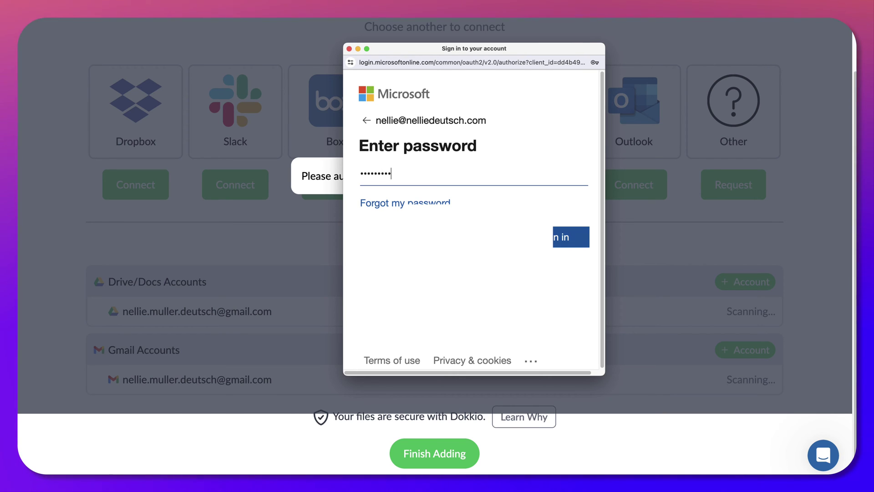
{"action": "key", "text": "Return"}
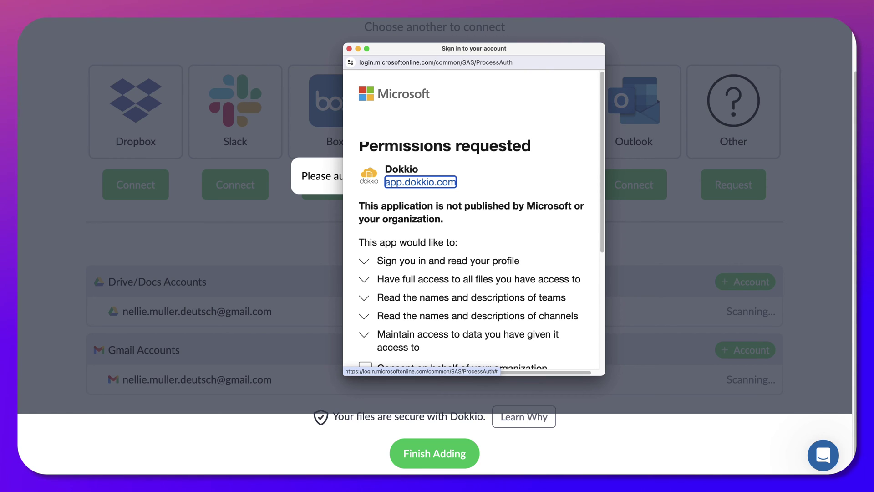
Accept the permissions requested for Microsoft Teams and finish adding content sources.
{"action": "scroll", "coordinate": [474, 219], "scroll_direction": "down", "scroll_amount": 5}
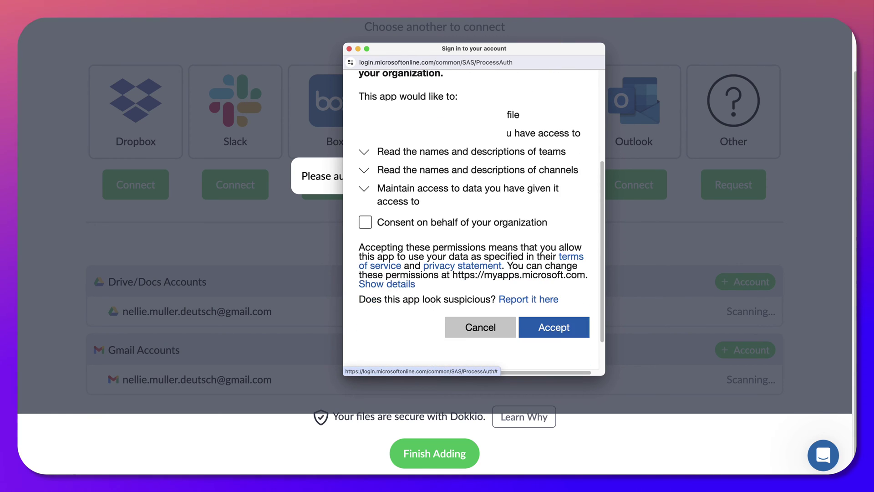
{"action": "left_click", "coordinate": [554, 285]}
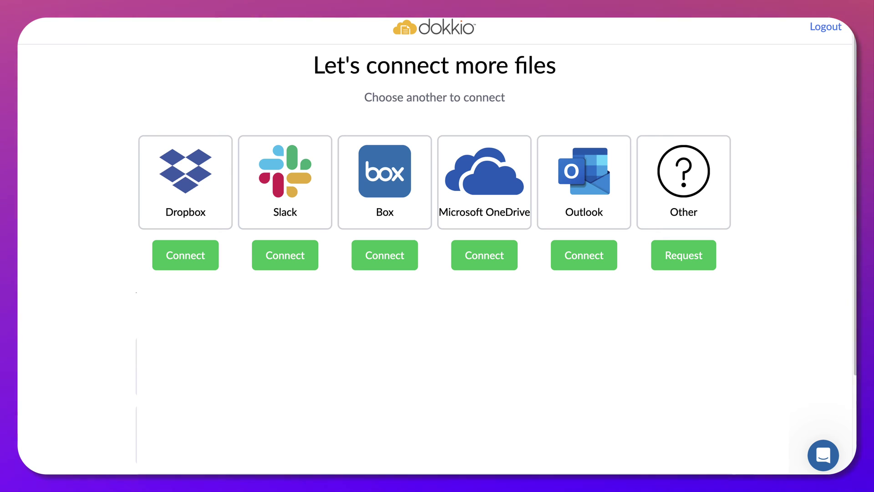
{"action": "scroll", "coordinate": [434, 246], "scroll_direction": "down", "scroll_amount": 3}
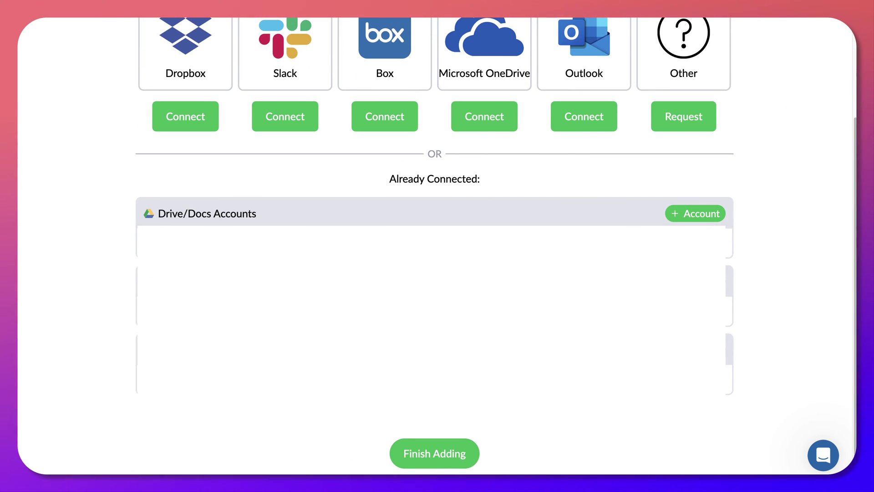
{"action": "left_click", "coordinate": [434, 453]}
{"action": "key", "text": "Return"}
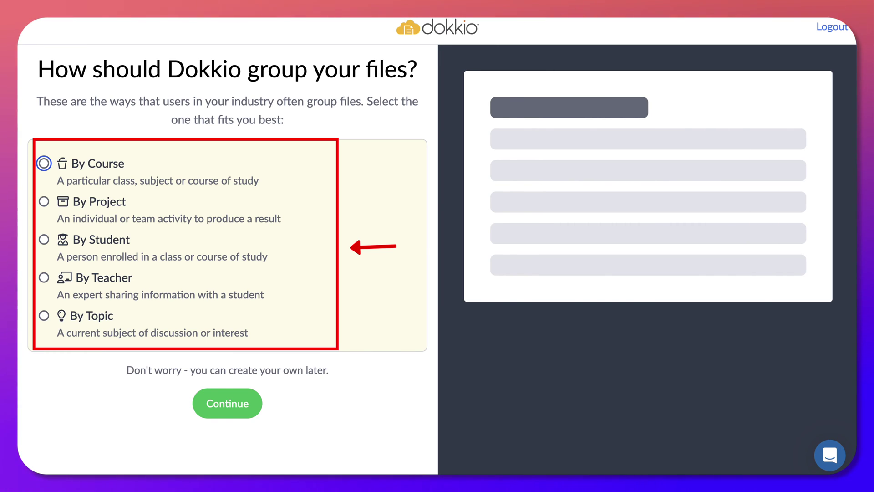
Choose to group files by course and continue to the course names.
{"action": "left_click", "coordinate": [43, 201]}
{"action": "left_click", "coordinate": [44, 239]}
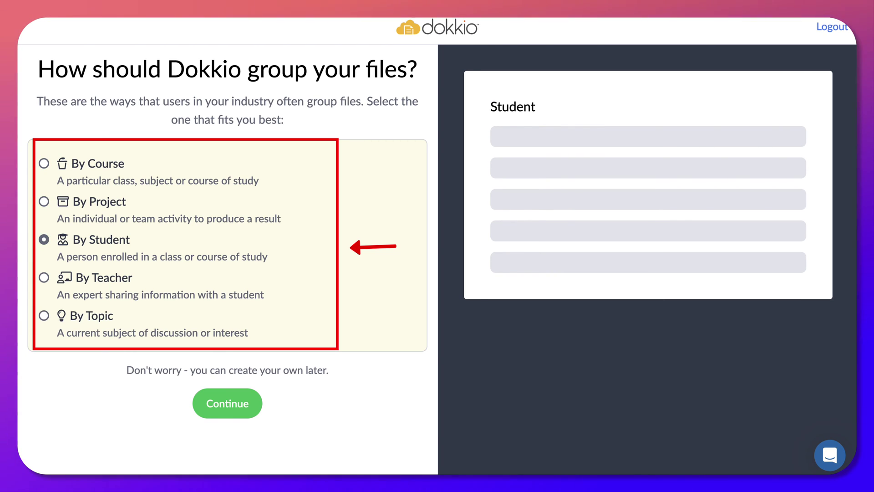
{"action": "left_click", "coordinate": [44, 163]}
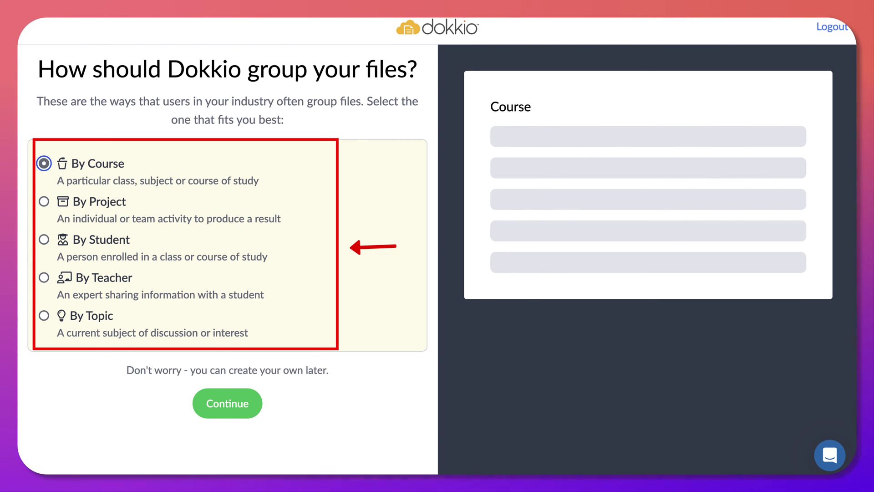
{"action": "left_click", "coordinate": [227, 403]}
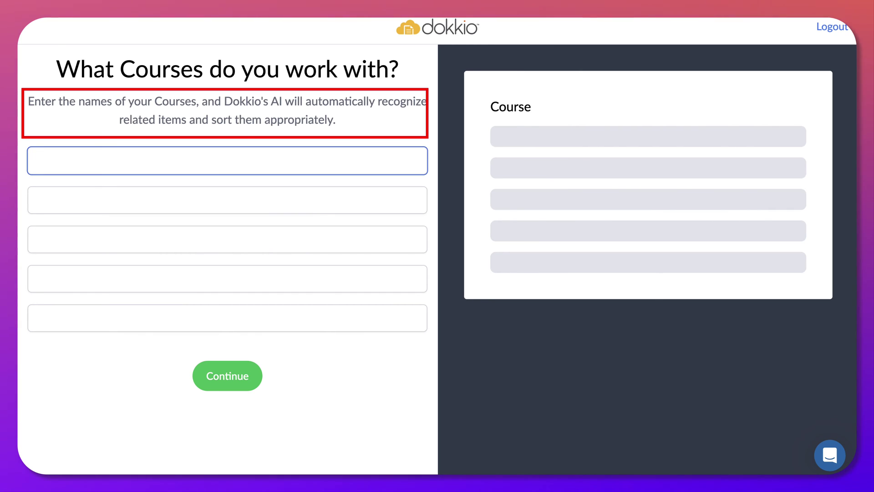
Enter "Moodle for Teachers - Develop a Course" as the first course name.
{"action": "type", "text": "Moodle for"}
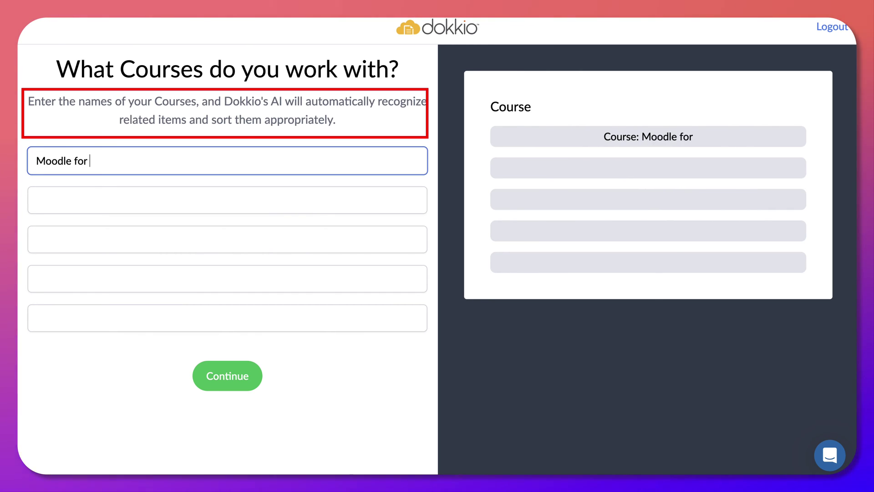
{"action": "type", "text": " Teacher"}
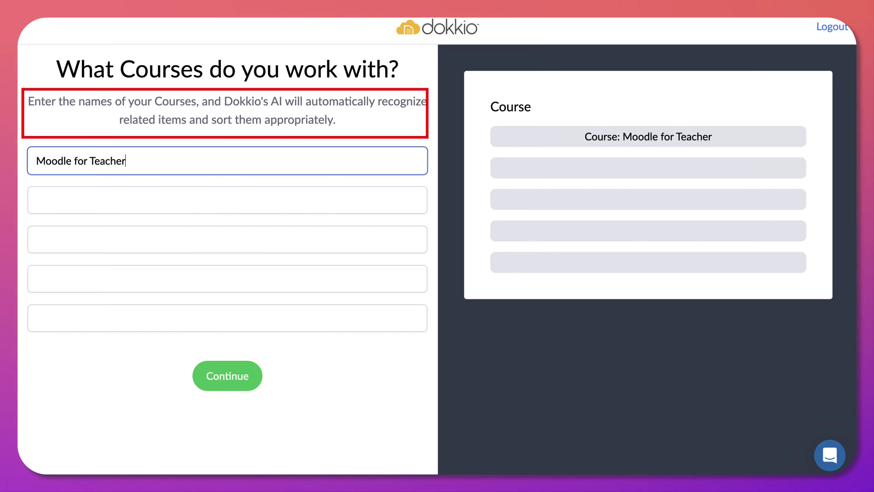
{"action": "type", "text": "s -"}
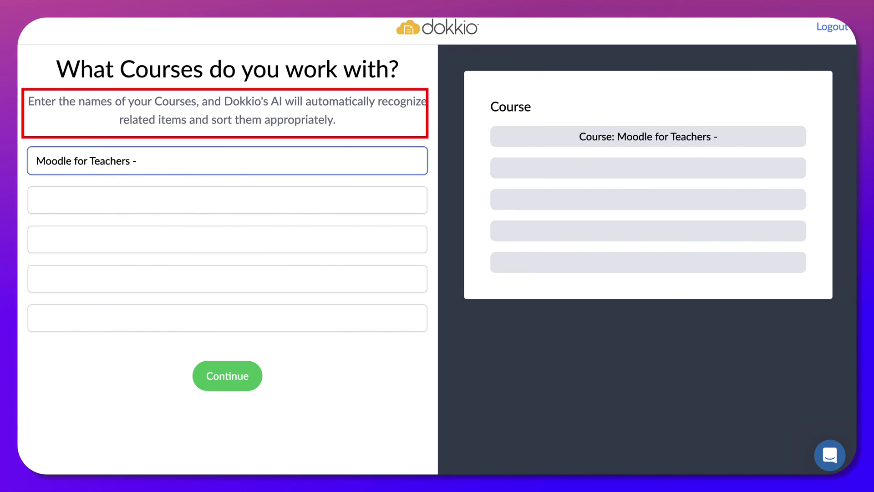
{"action": "type", "text": " Develop "}
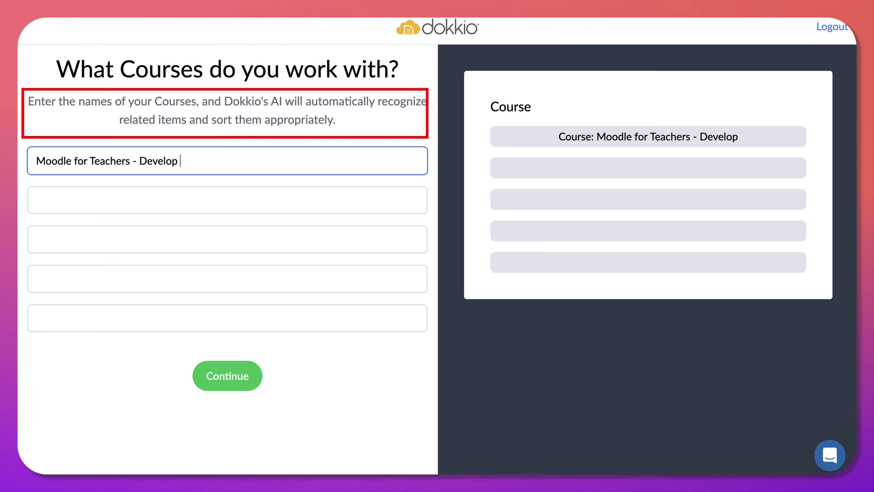
{"action": "type", "text": "a Course"}
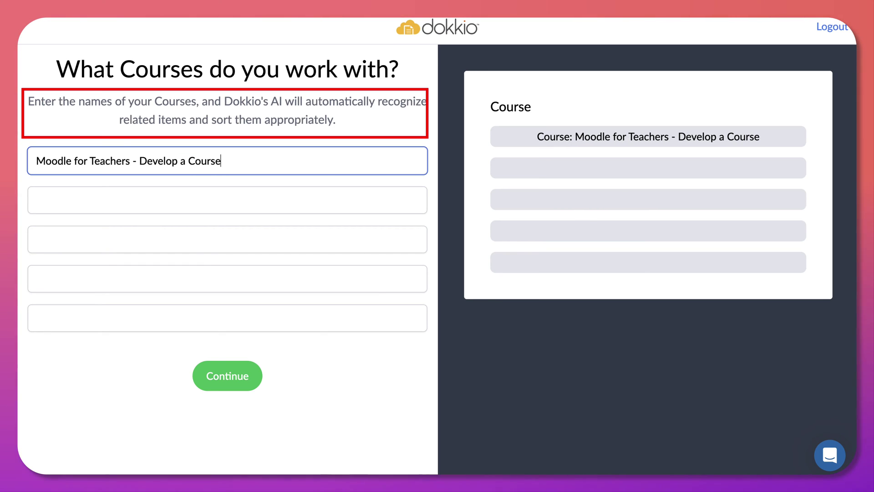
Enter "Tools for Student Collaboration" as the second course name.
{"action": "left_click", "coordinate": [37, 200]}
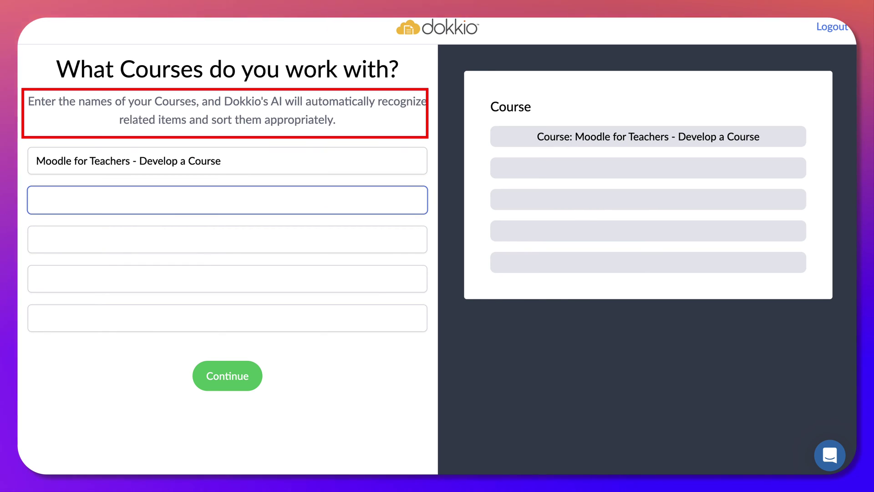
{"action": "type", "text": "Tools for Student Collaboratioj"}
{"action": "key", "text": "BackSpace"}
{"action": "type", "text": "n"}
Enter "Mindfulness Awareness Practice" as the third course name.
{"action": "left_click", "coordinate": [37, 239]}
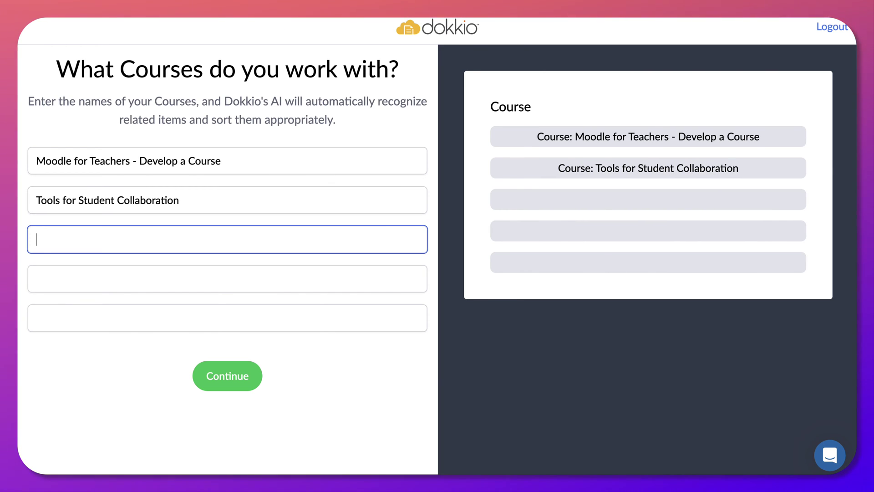
{"action": "type", "text": "Mindfuone"}
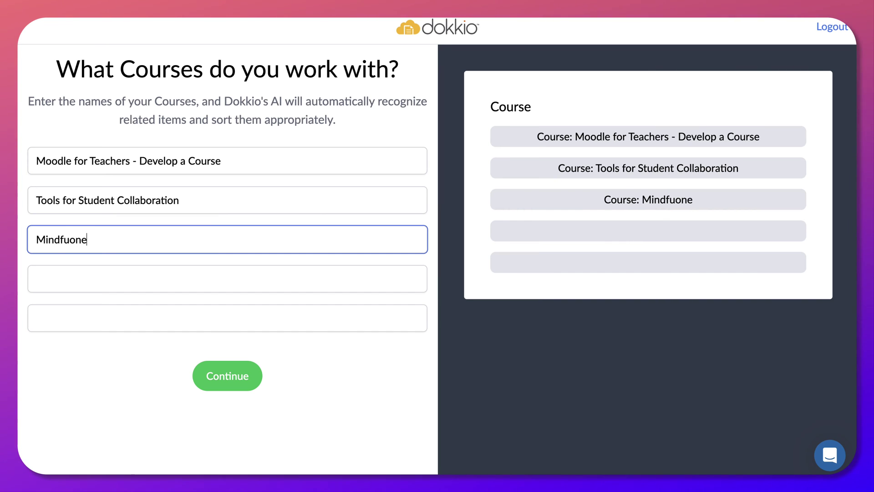
{"action": "key", "text": "BackSpace"}
{"action": "key", "text": "BackSpace"}
{"action": "key", "text": "BackSpace"}
{"action": "type", "text": "lne"}
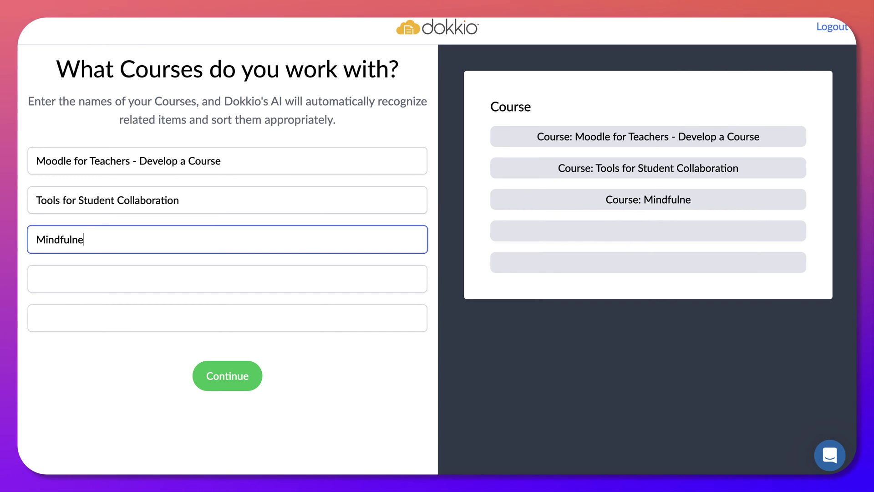
{"action": "type", "text": "ss Aw"}
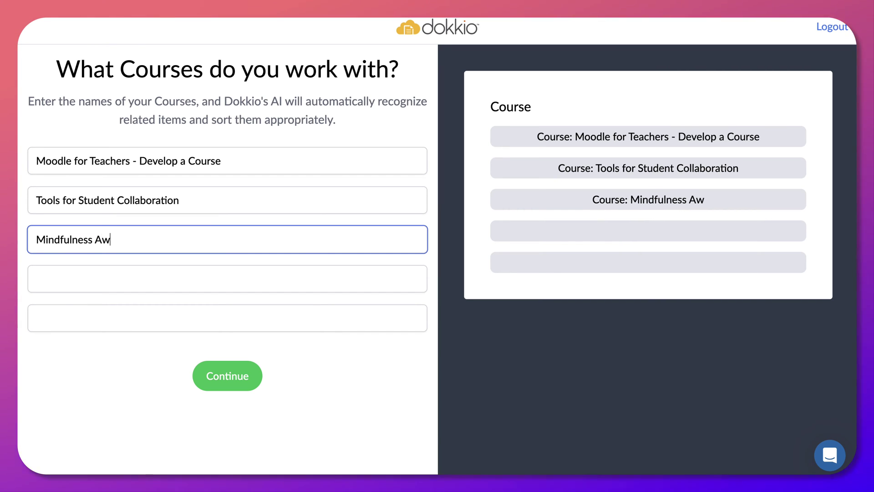
{"action": "type", "text": "areness Pr"}
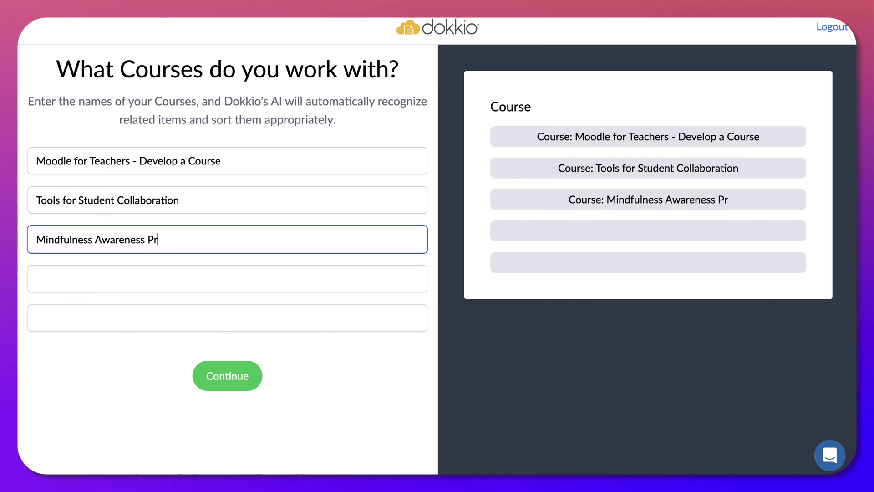
{"action": "type", "text": "actice"}
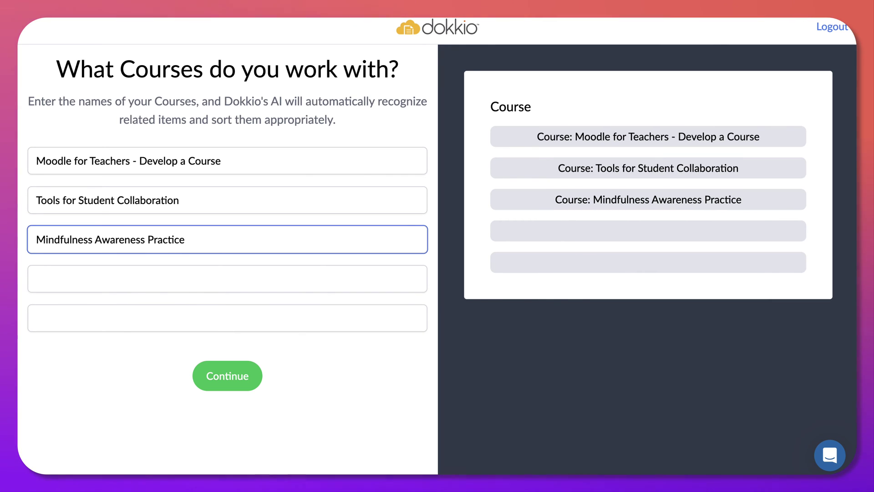
Enter "AI for ELT" as the fourth course name.
{"action": "left_click", "coordinate": [36, 278]}
{"action": "type", "text": "AI for ELT"}
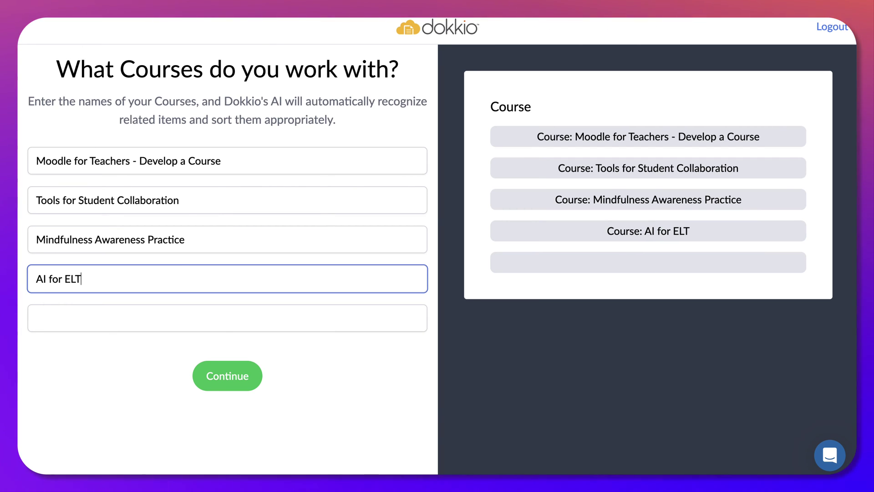
Enter "Video Based Mobile Learning" as the fifth course name.
{"action": "left_click", "coordinate": [37, 318]}
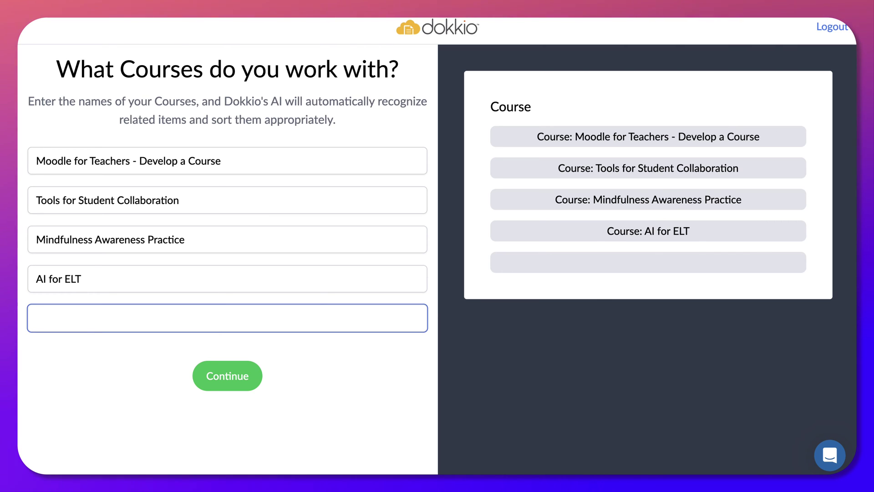
{"action": "type", "text": "Video Bas"}
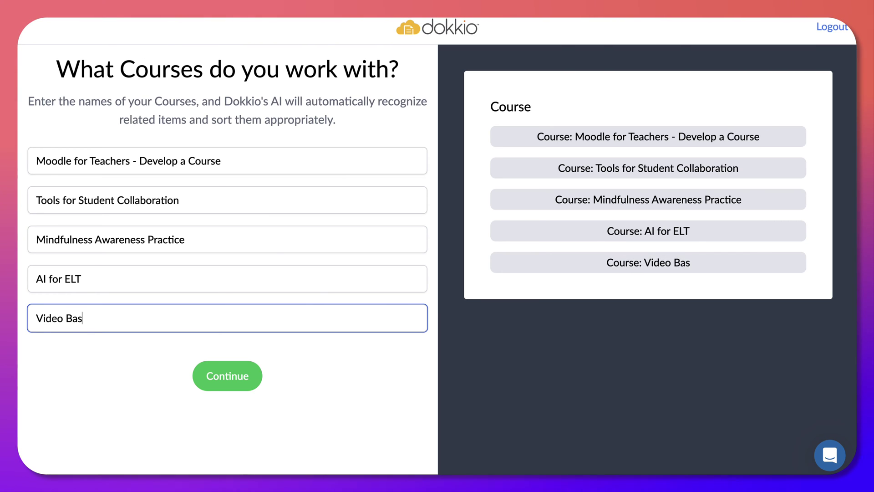
{"action": "type", "text": "ed Mobile L"}
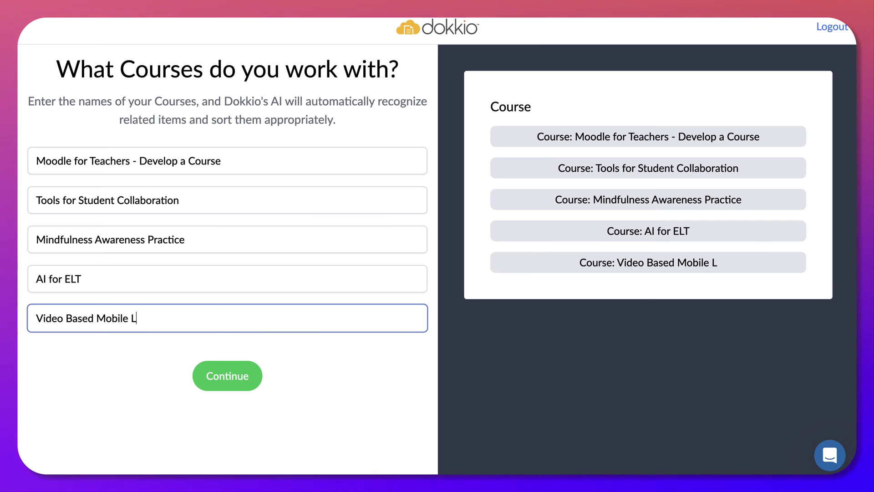
{"action": "type", "text": "earning"}
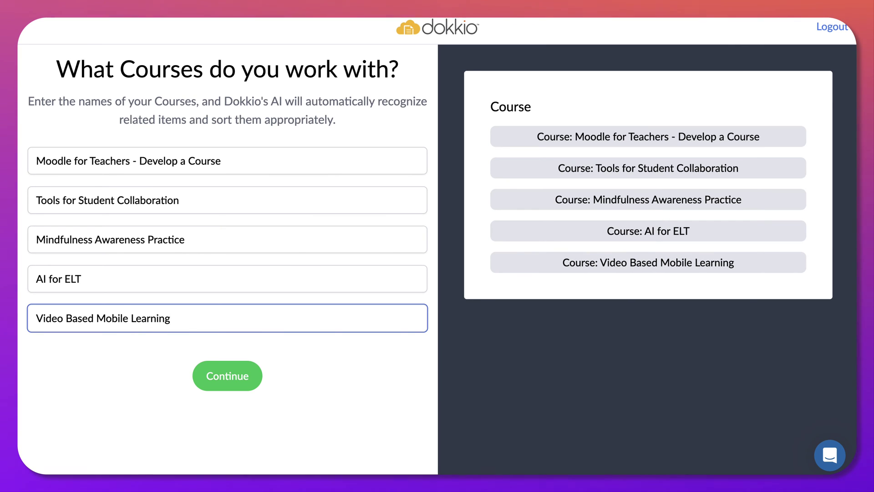
Submit the course names and agree to the Terms of Service and Privacy Policy for the team.
{"action": "key", "text": "Tab"}
{"action": "key", "text": "Return"}
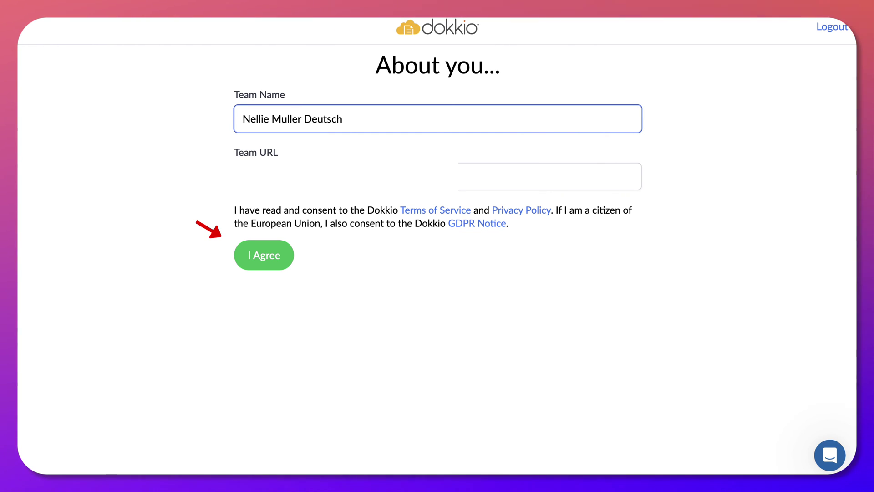
{"action": "key", "text": "Return"}
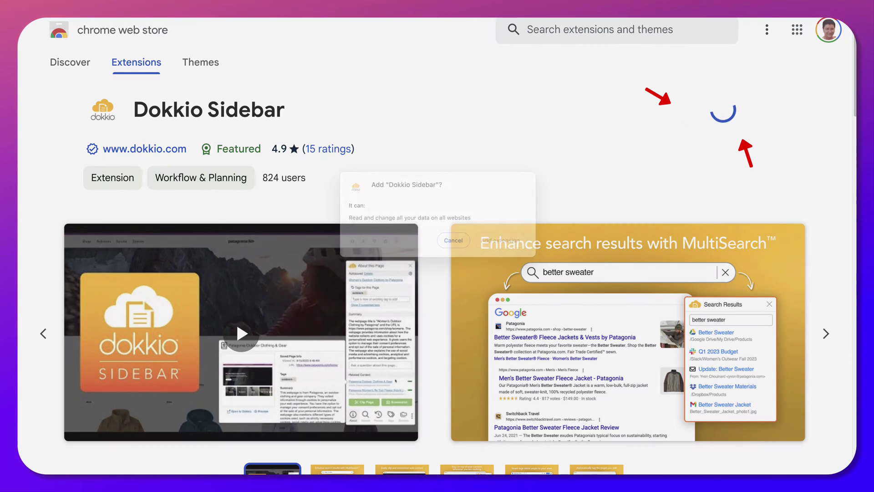
Add the Dokkio Sidebar extension to Chrome, and pin it and Edpuzzle to the browser toolbar.
{"action": "key", "text": "Return"}
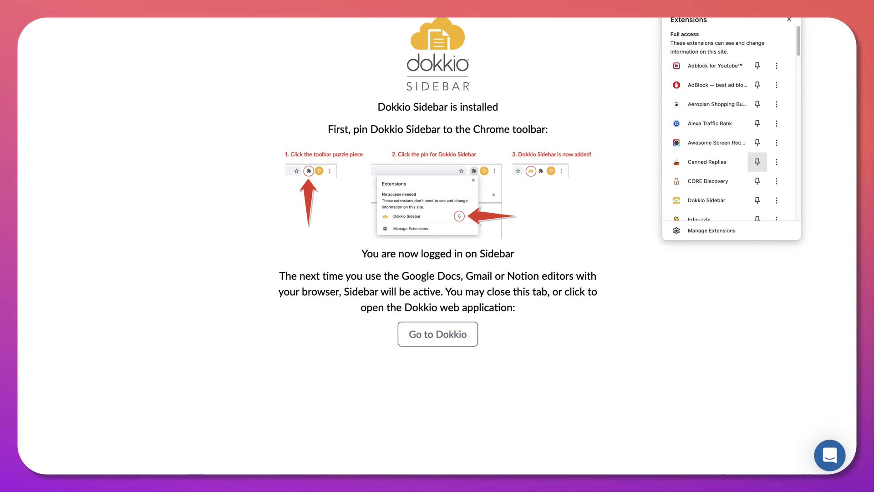
{"action": "scroll", "coordinate": [757, 209], "scroll_direction": "down", "scroll_amount": 3}
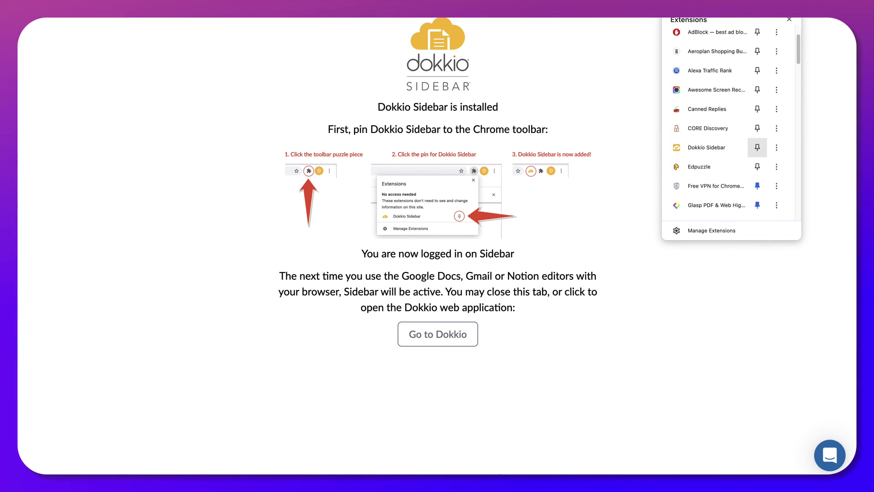
{"action": "scroll", "coordinate": [757, 131], "scroll_direction": "down", "scroll_amount": 1}
{"action": "left_click", "coordinate": [757, 112]}
{"action": "left_click", "coordinate": [757, 130]}
{"action": "scroll", "coordinate": [710, 113], "scroll_direction": "up", "scroll_amount": 1}
{"action": "scroll", "coordinate": [710, 128], "scroll_direction": "up", "scroll_amount": 3}
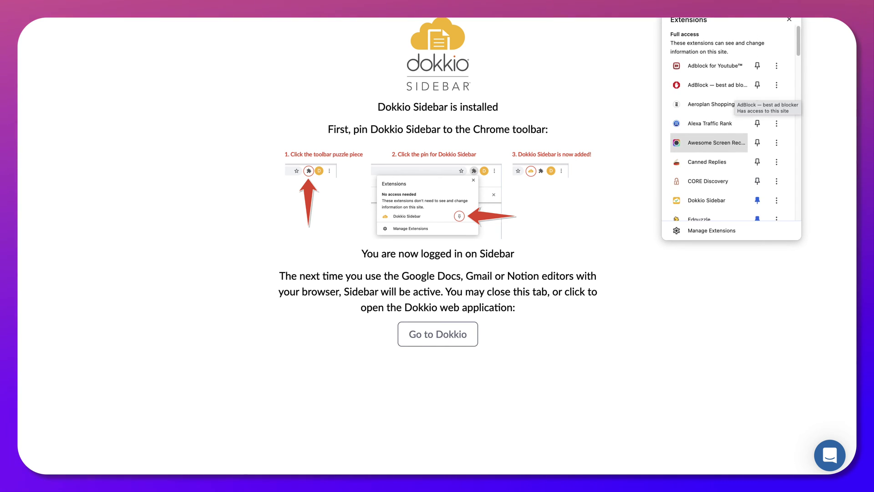
Close the list of browser extensions and leave the Sidebar installation page for the Dokkio home page.
{"action": "scroll", "coordinate": [710, 143], "scroll_direction": "down", "scroll_amount": 10}
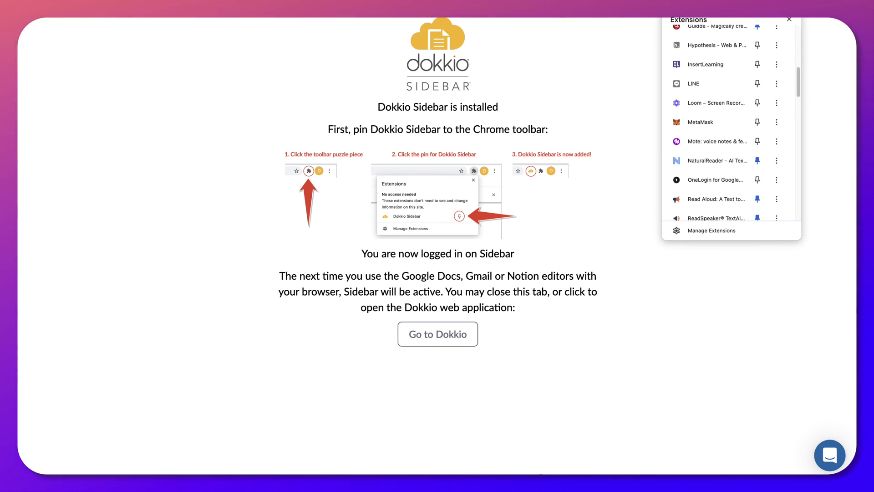
{"action": "scroll", "coordinate": [724, 123], "scroll_direction": "down", "scroll_amount": 7}
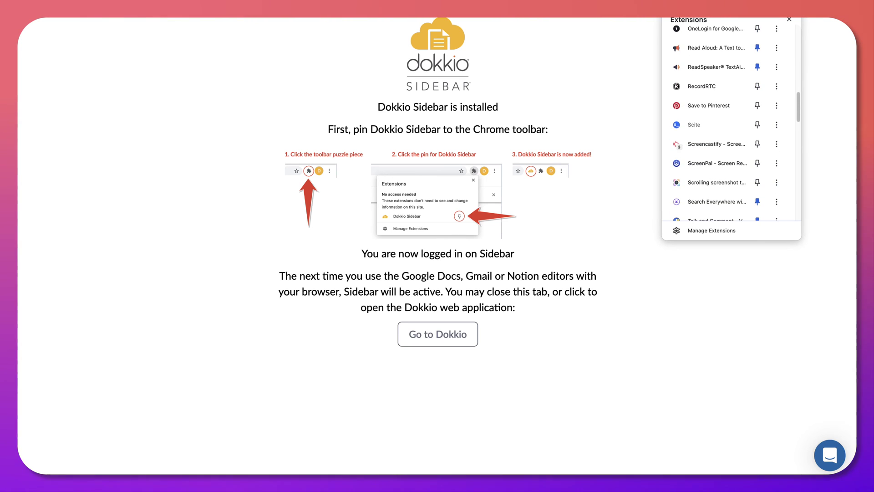
{"action": "scroll", "coordinate": [729, 123], "scroll_direction": "down", "scroll_amount": 6}
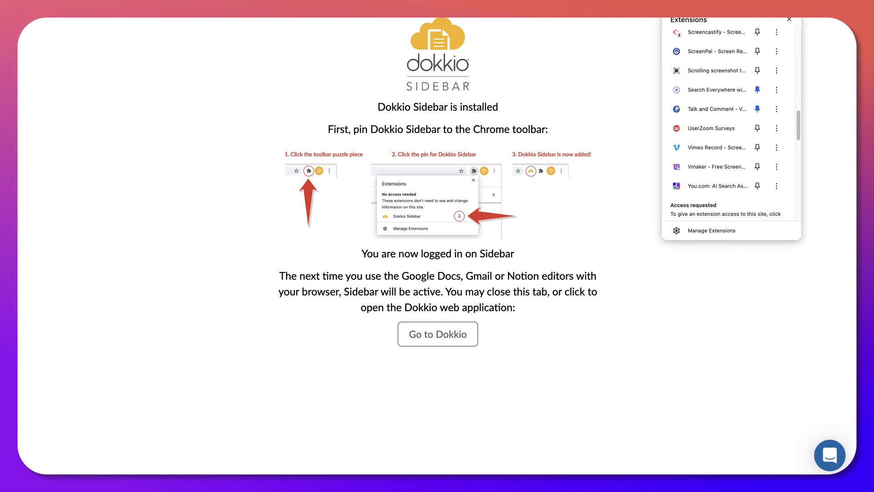
{"action": "scroll", "coordinate": [710, 178], "scroll_direction": "down", "scroll_amount": 1}
{"action": "key", "text": "Escape"}
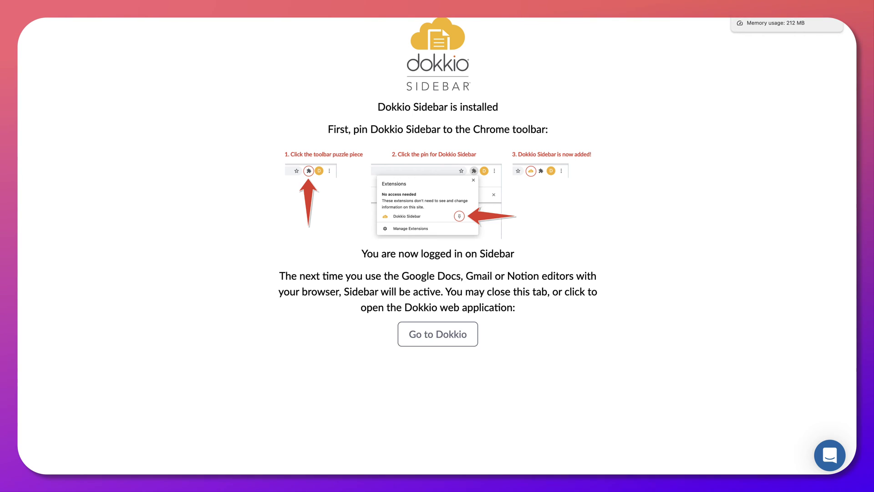
{"action": "key", "text": "super+w"}
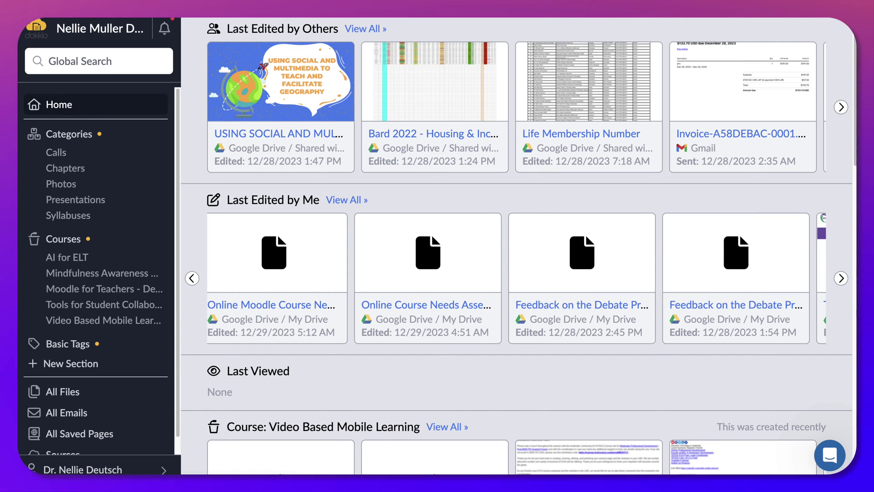
Examine the home page's recently edited files and the content grouped under each course.
{"action": "scroll", "coordinate": [516, 246], "scroll_direction": "up", "scroll_amount": 1}
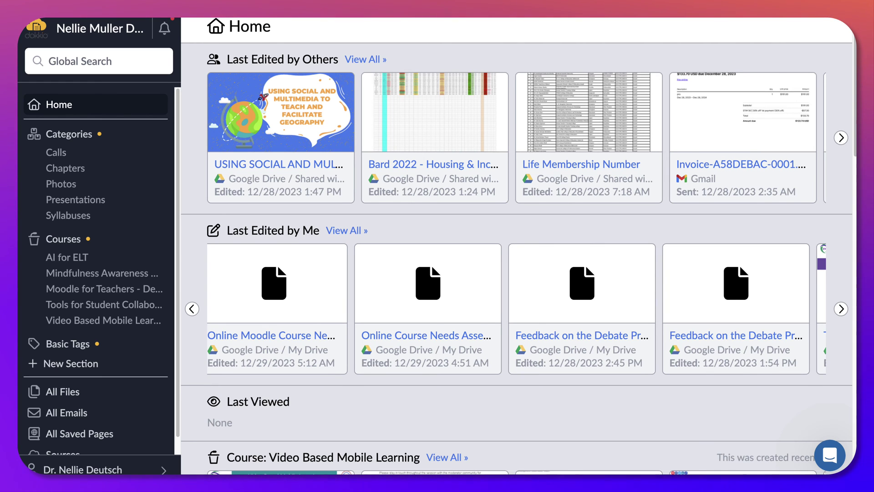
{"action": "scroll", "coordinate": [517, 246], "scroll_direction": "down", "scroll_amount": 1}
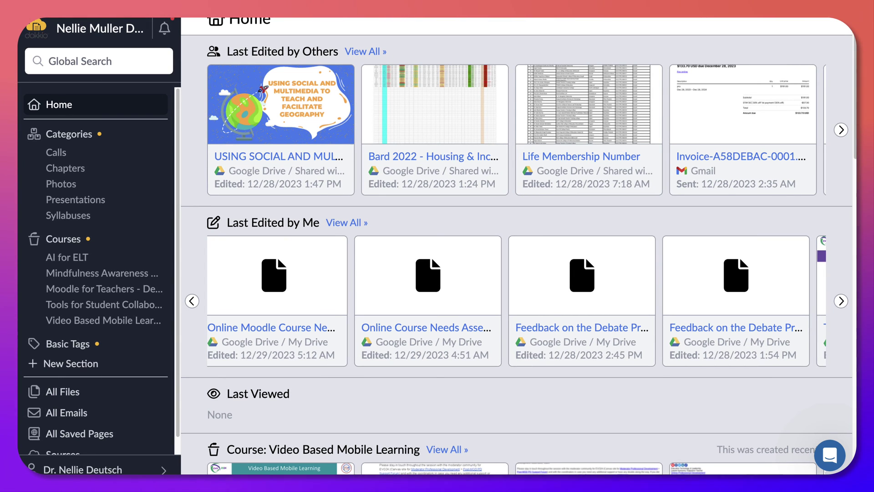
{"action": "scroll", "coordinate": [281, 357], "scroll_direction": "down", "scroll_amount": 5}
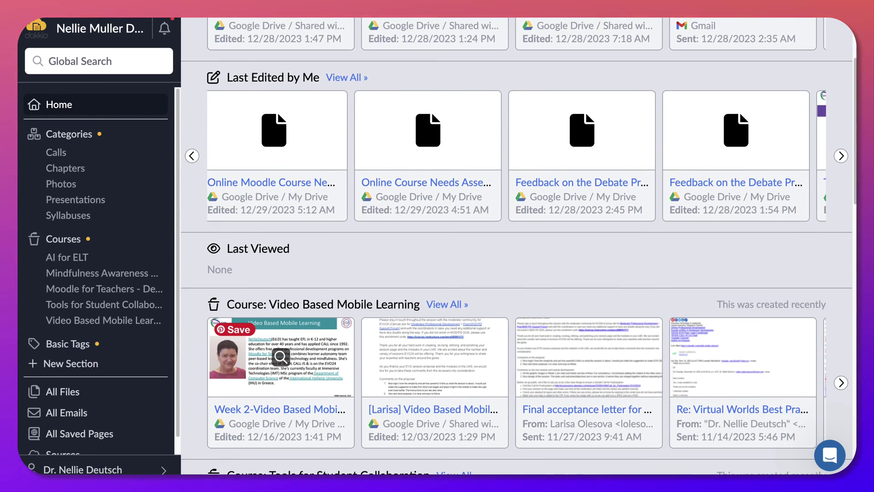
{"action": "scroll", "coordinate": [435, 357], "scroll_direction": "up", "scroll_amount": 1}
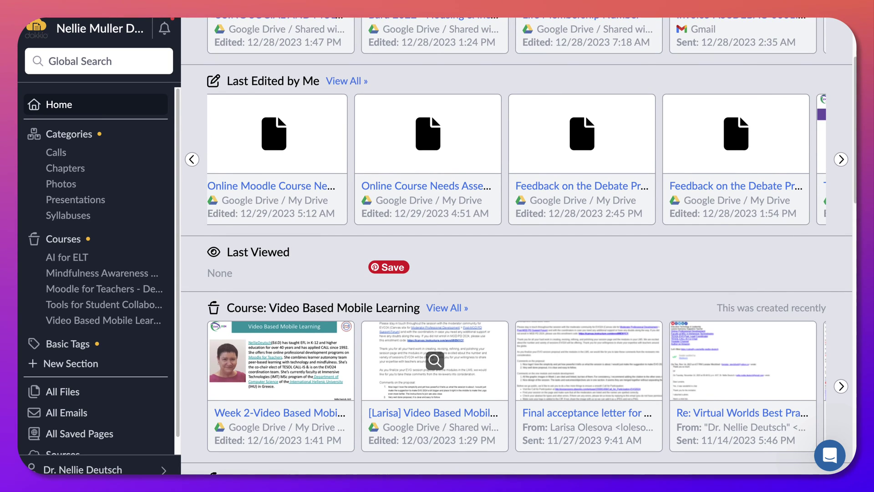
{"action": "scroll", "coordinate": [435, 360], "scroll_direction": "up", "scroll_amount": 5}
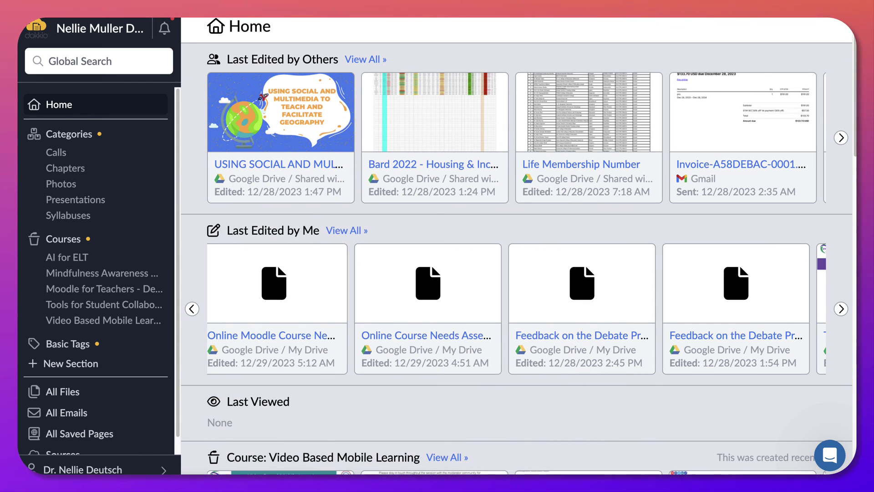
{"action": "scroll", "coordinate": [742, 119], "scroll_direction": "down", "scroll_amount": 2}
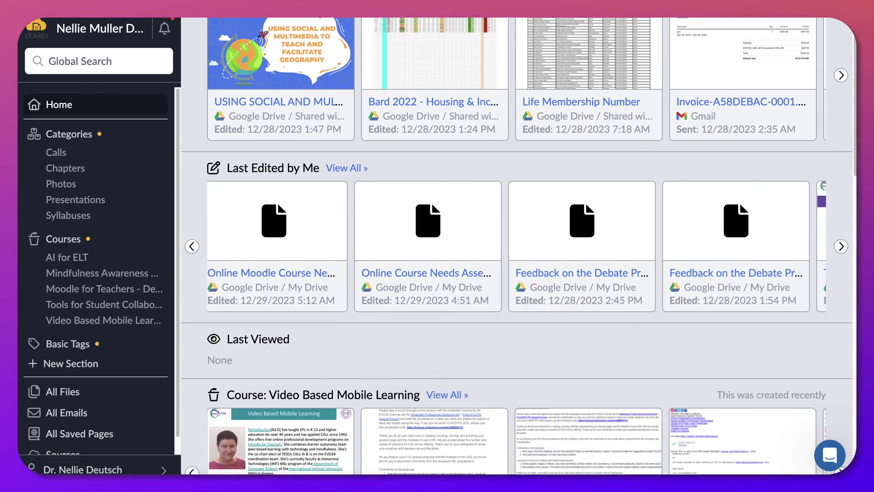
{"action": "scroll", "coordinate": [516, 246], "scroll_direction": "down", "scroll_amount": 2}
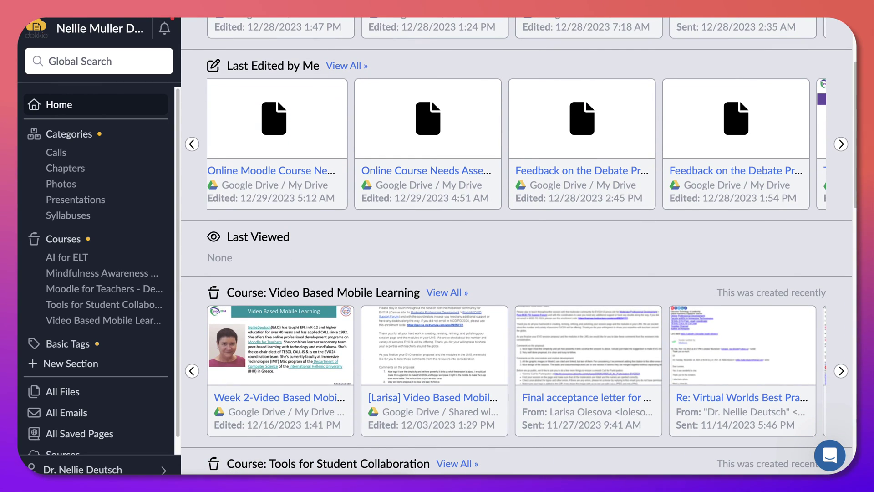
{"action": "scroll", "coordinate": [516, 246], "scroll_direction": "down", "scroll_amount": 2}
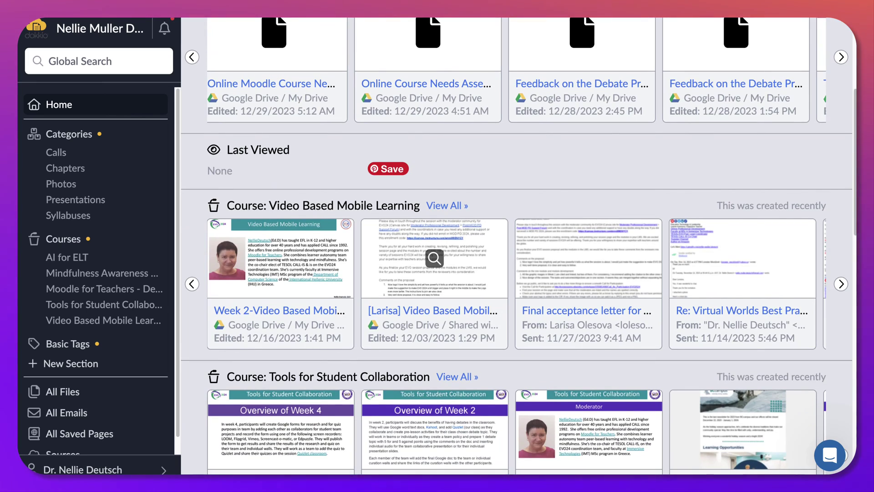
{"action": "scroll", "coordinate": [516, 246], "scroll_direction": "down", "scroll_amount": 4}
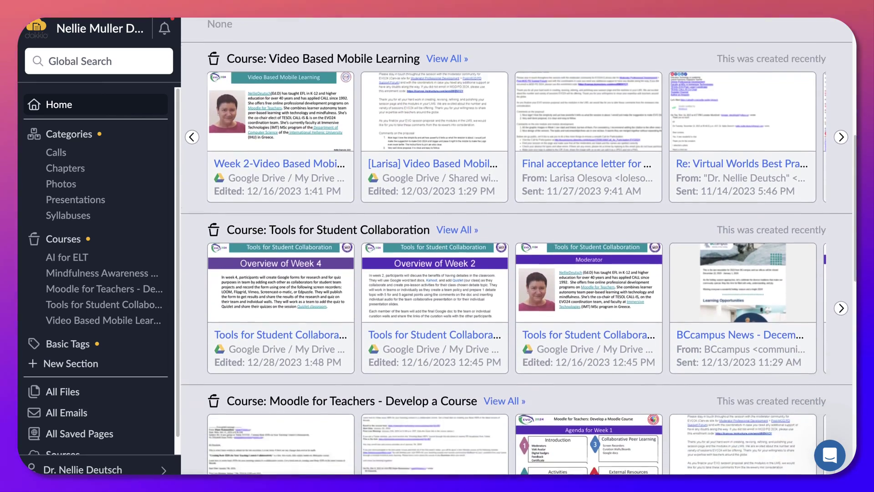
{"action": "scroll", "coordinate": [432, 285], "scroll_direction": "down", "scroll_amount": 4}
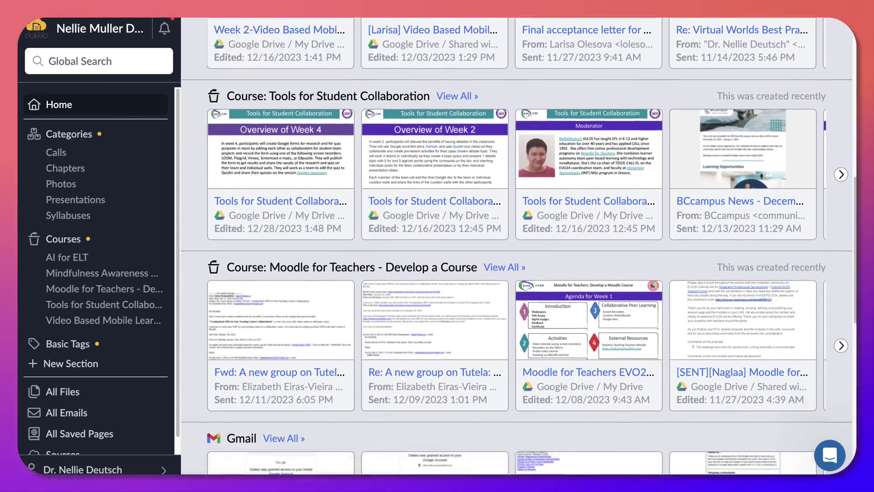
{"action": "scroll", "coordinate": [432, 285], "scroll_direction": "down", "scroll_amount": 1}
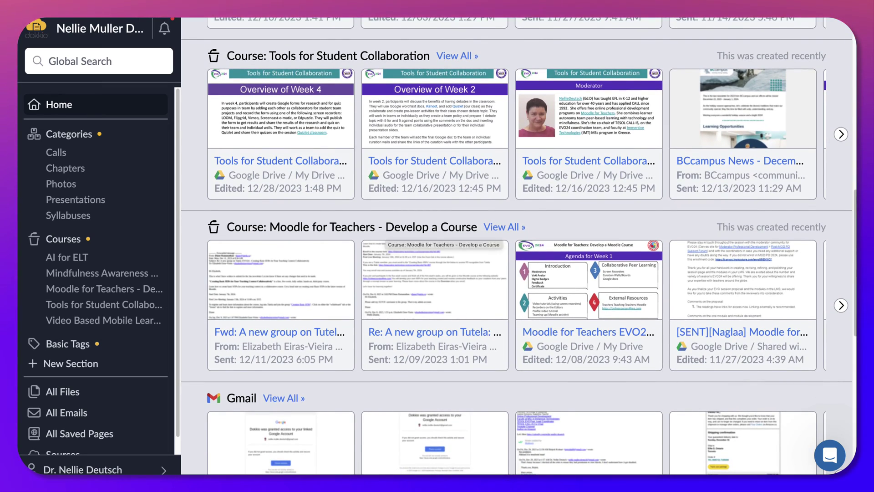
{"action": "scroll", "coordinate": [432, 285], "scroll_direction": "up", "scroll_amount": 5}
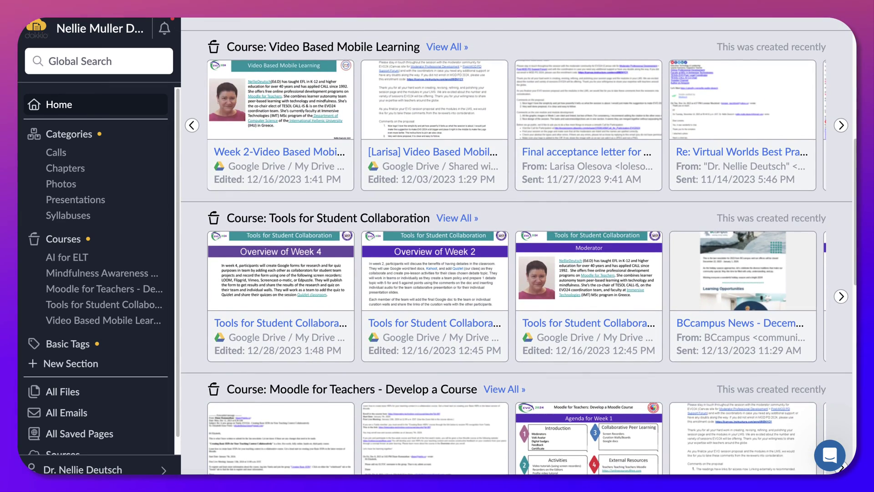
Preview the Mindfulness Awareness Practice and Tools for Student Collaboration courses and the All Saved Pages section.
{"action": "mouse_move", "coordinate": [67, 257]}
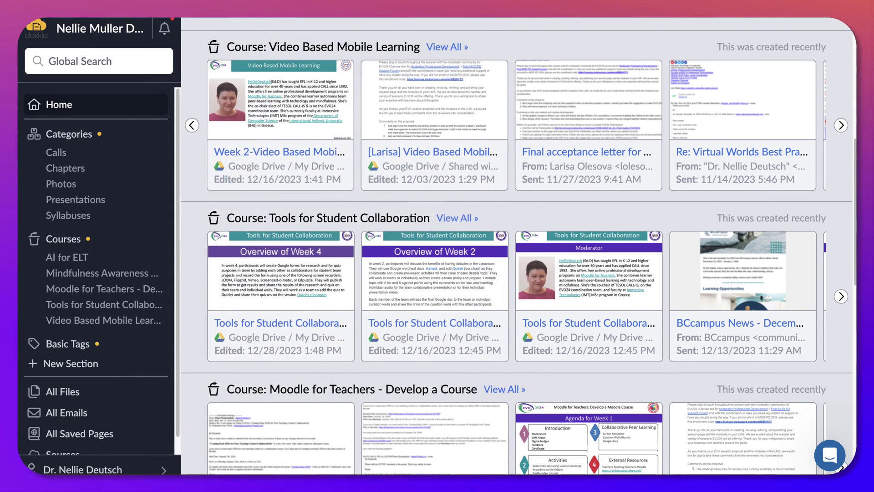
{"action": "mouse_move", "coordinate": [103, 273]}
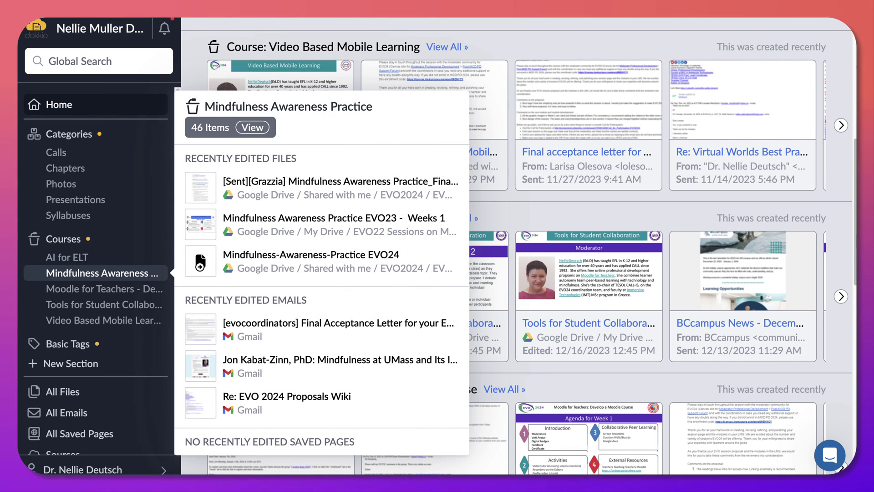
{"action": "mouse_move", "coordinate": [104, 304]}
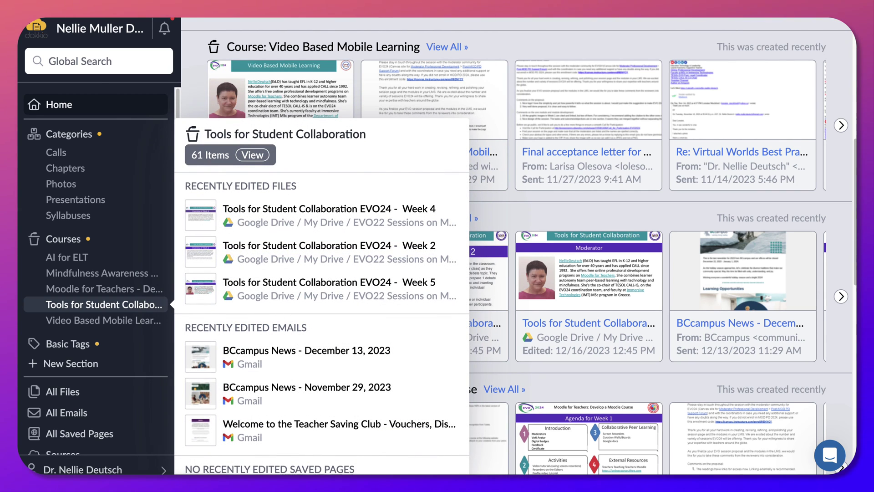
{"action": "scroll", "coordinate": [96, 359], "scroll_direction": "down", "scroll_amount": 1}
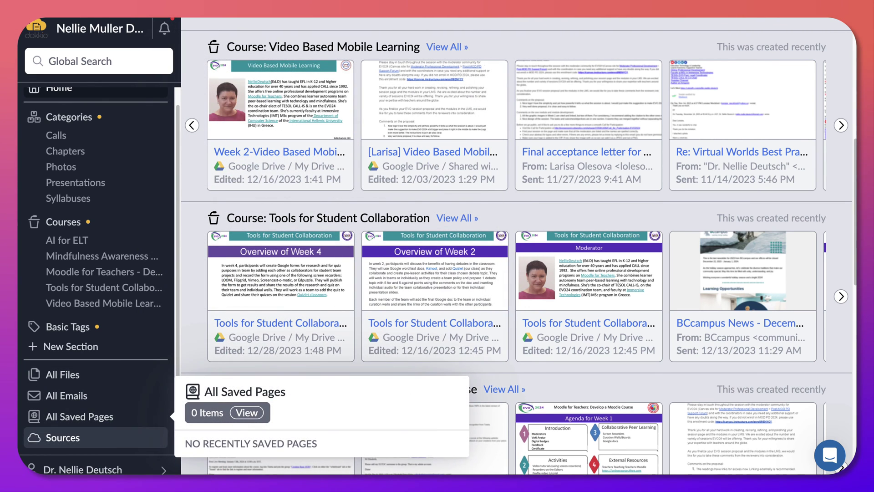
{"action": "mouse_move", "coordinate": [63, 437]}
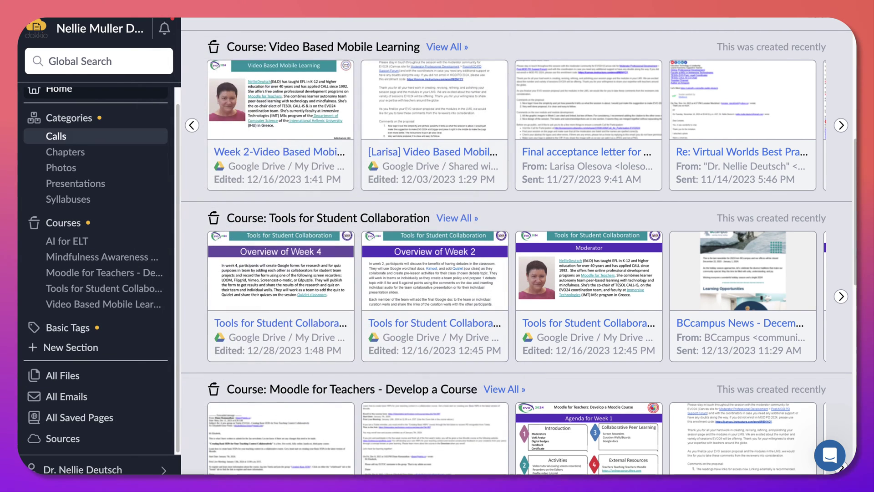
Preview the Chapters and Presentations categories and open the Presentations category.
{"action": "mouse_move", "coordinate": [69, 118]}
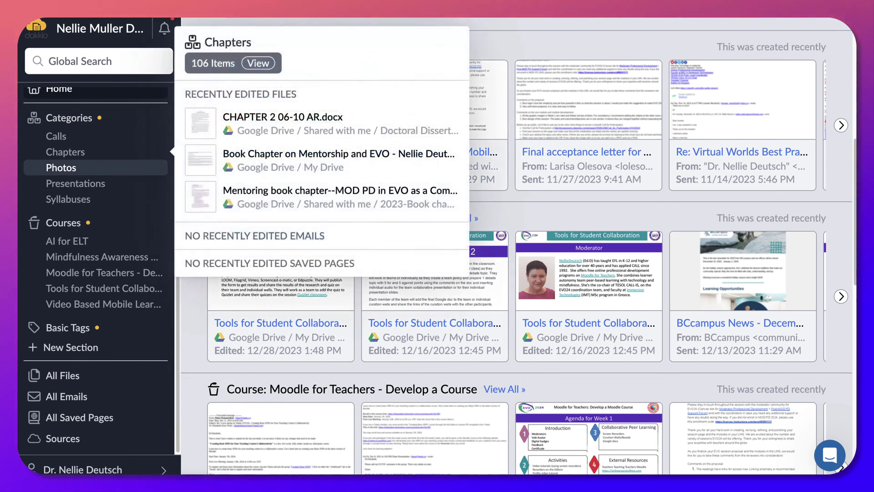
{"action": "mouse_move", "coordinate": [69, 168]}
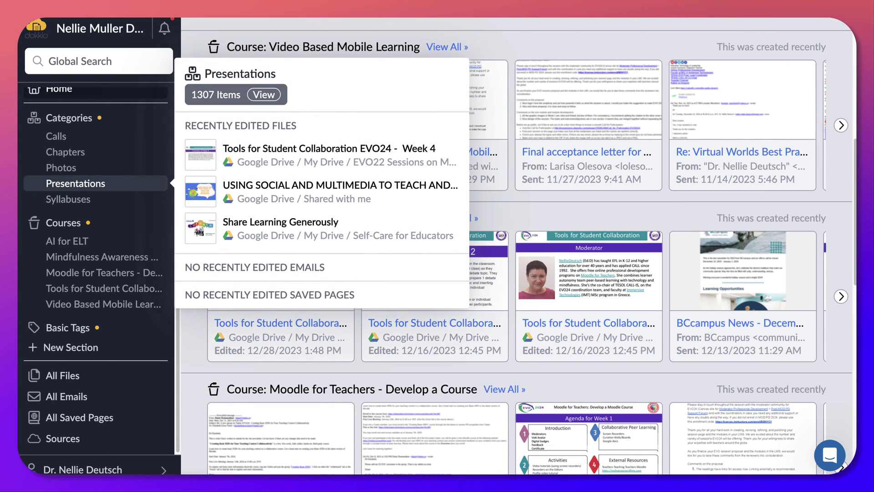
{"action": "left_click", "coordinate": [68, 183]}
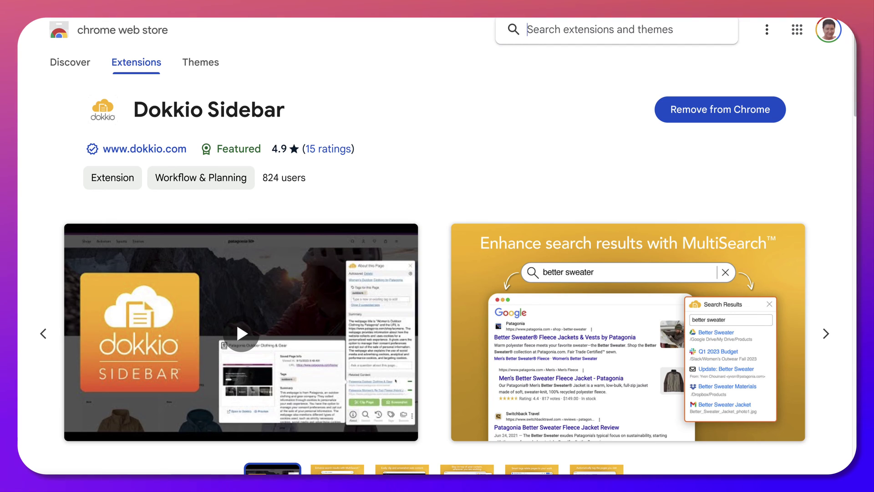
Check the Dokkio Sidebar store page and the extension's account details and options, and return to the Presentations category.
{"action": "scroll", "coordinate": [434, 273], "scroll_direction": "down", "scroll_amount": 1}
{"action": "scroll", "coordinate": [434, 273], "scroll_direction": "up", "scroll_amount": 1}
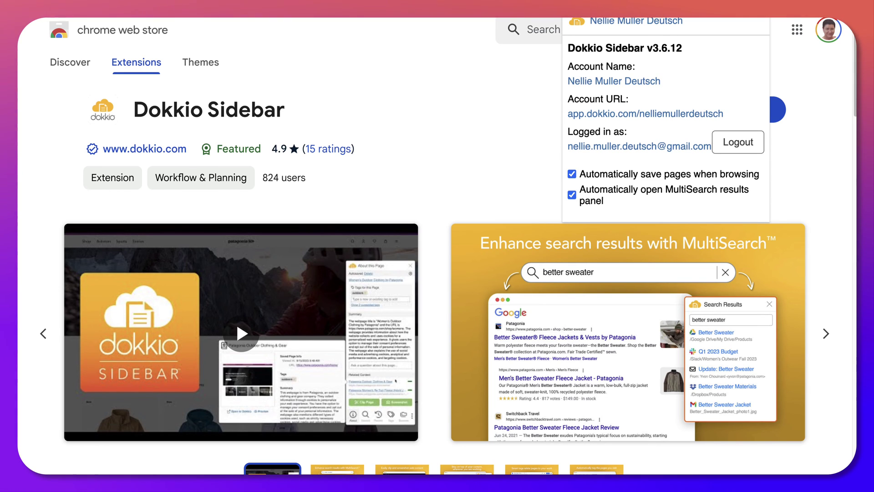
{"action": "key", "text": "Escape"}
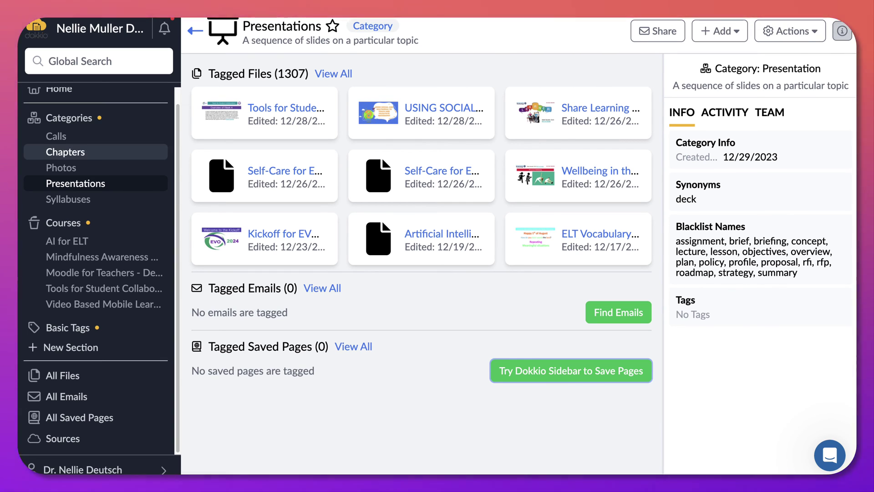
Examine the preview of the Chapters category and the overview of existing, suggested and recently visited categories.
{"action": "scroll", "coordinate": [96, 228], "scroll_direction": "up", "scroll_amount": 1}
{"action": "mouse_move", "coordinate": [56, 153]}
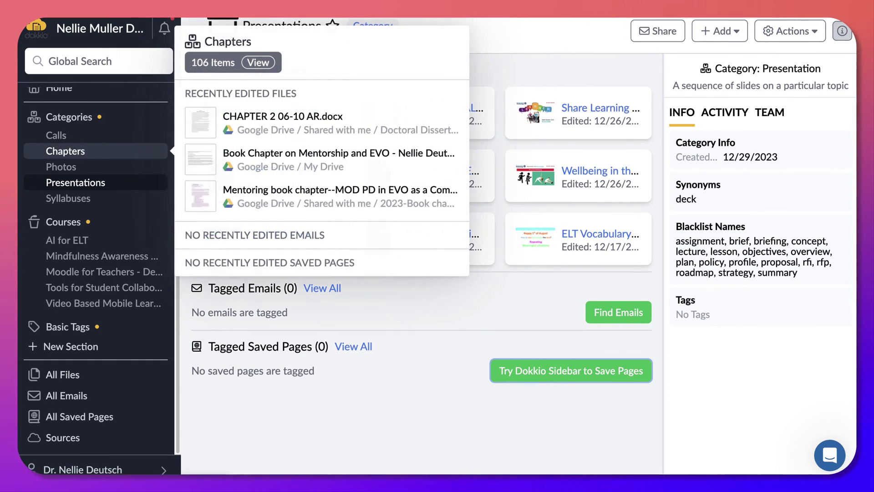
{"action": "scroll", "coordinate": [96, 227], "scroll_direction": "down", "scroll_amount": 1}
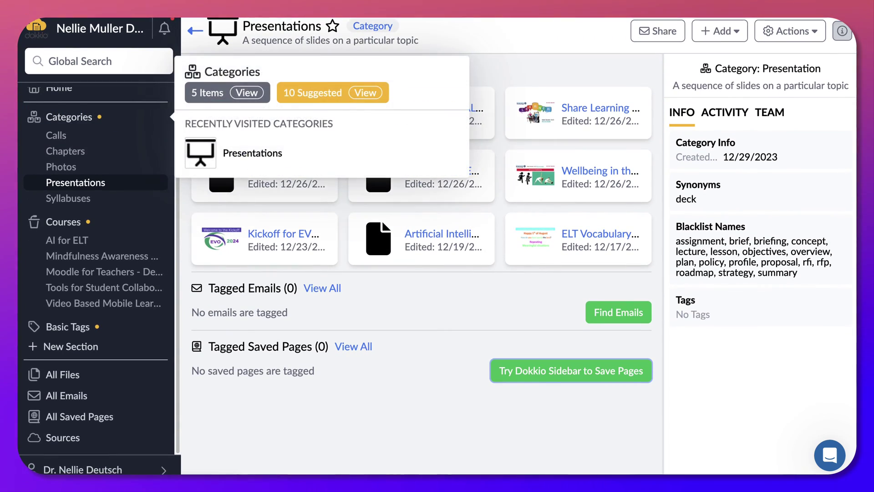
{"action": "scroll", "coordinate": [95, 129], "scroll_direction": "up", "scroll_amount": 1}
{"action": "scroll", "coordinate": [96, 130], "scroll_direction": "down", "scroll_amount": 1}
{"action": "mouse_move", "coordinate": [68, 136]}
{"action": "scroll", "coordinate": [68, 136], "scroll_direction": "up", "scroll_amount": 1}
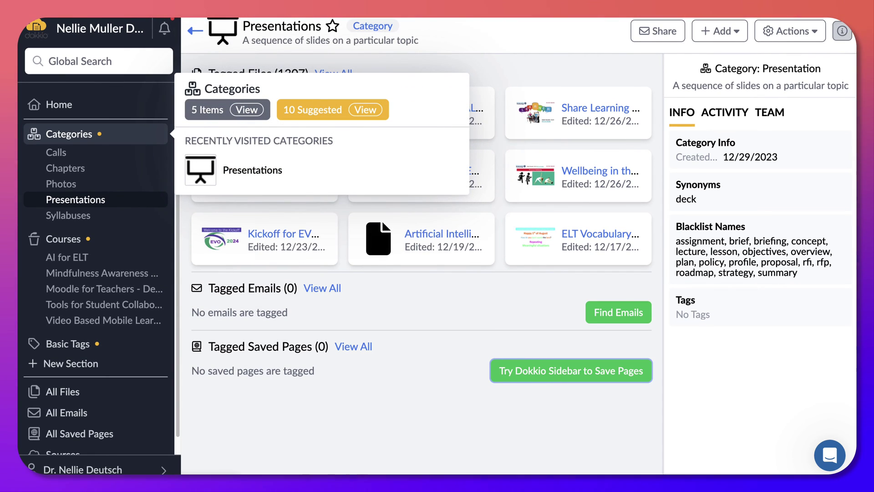
{"action": "scroll", "coordinate": [68, 133], "scroll_direction": "down", "scroll_amount": 2}
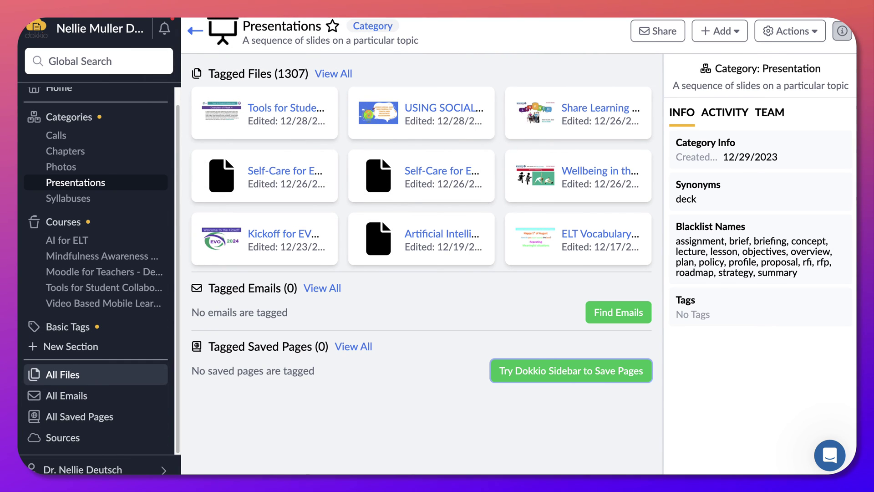
View the list of all files, the Video Based Mobile Learning course, and the list of all emails.
{"action": "left_click", "coordinate": [63, 374]}
{"action": "mouse_move", "coordinate": [67, 326]}
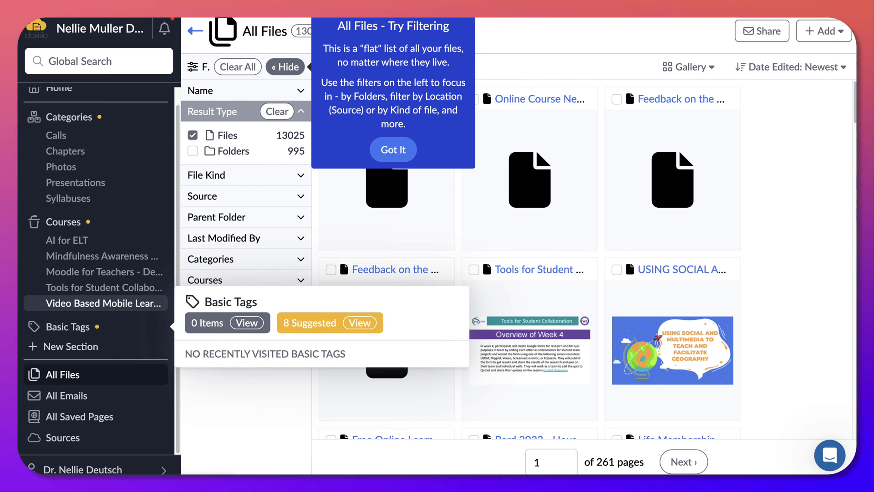
{"action": "left_click", "coordinate": [103, 303]}
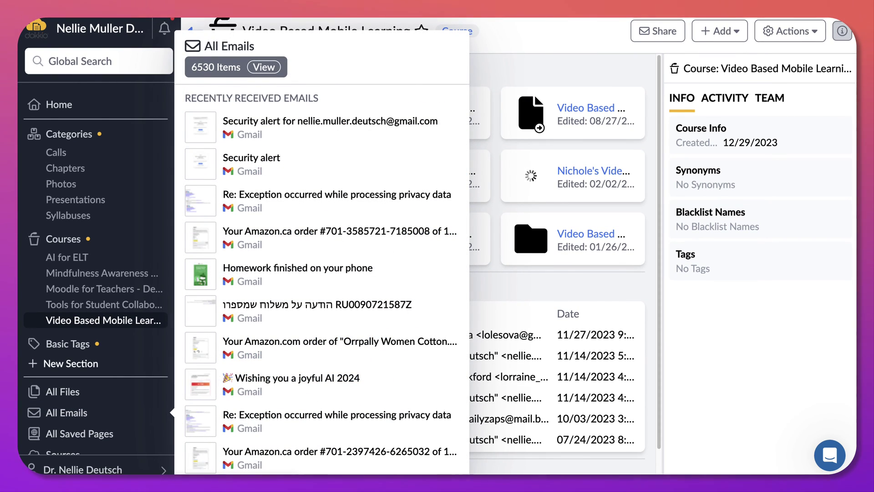
{"action": "left_click", "coordinate": [67, 395]}
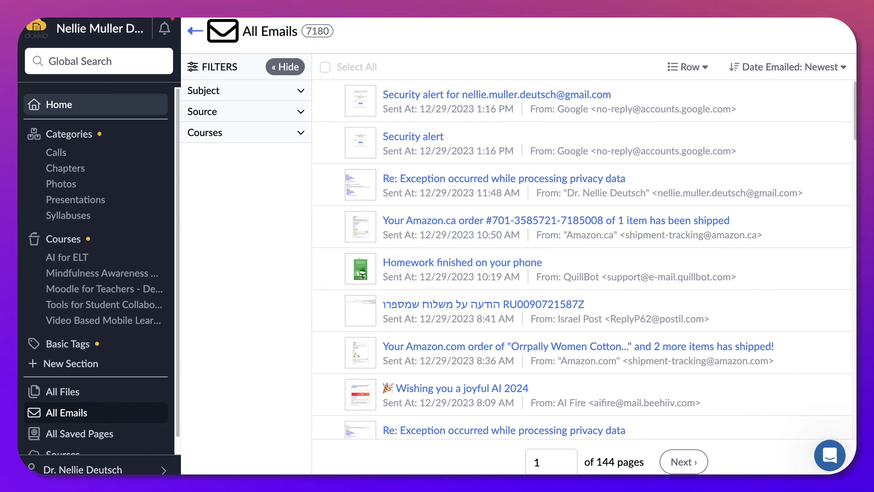
Browse the home page's files last edited by others and by me, and open the full list of files modified by me.
{"action": "left_click", "coordinate": [59, 105]}
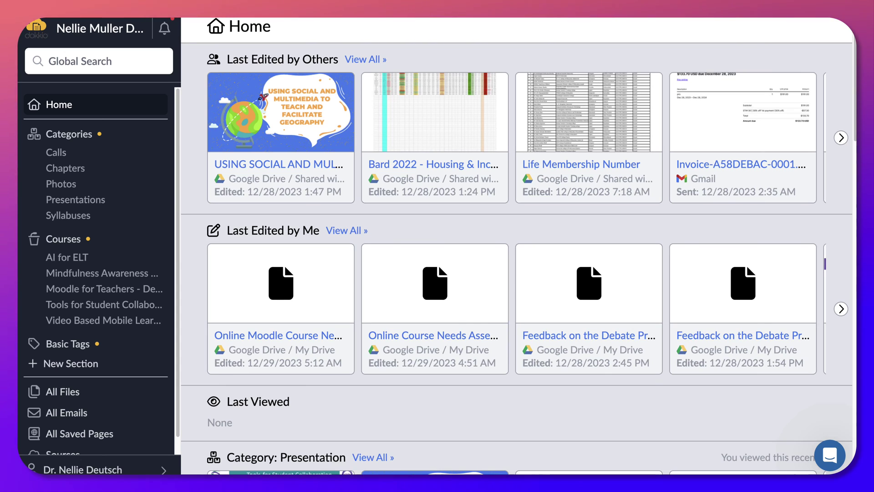
{"action": "scroll", "coordinate": [516, 245], "scroll_direction": "down", "scroll_amount": 2}
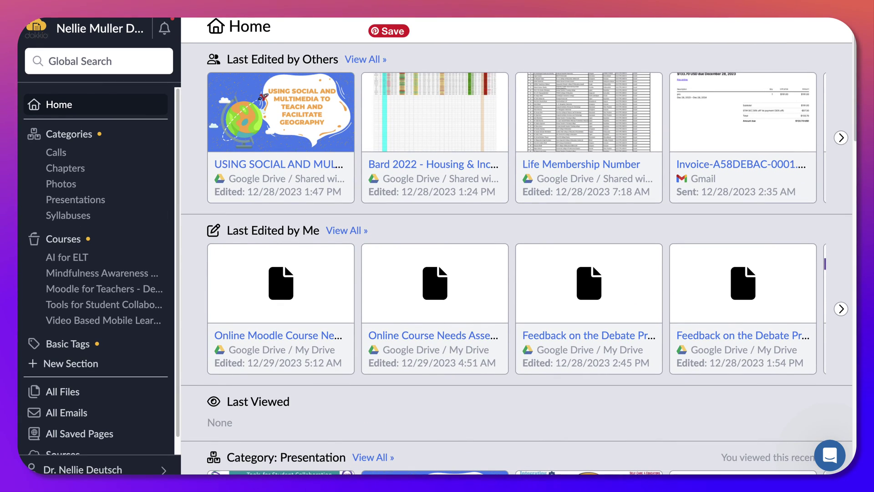
{"action": "scroll", "coordinate": [425, 112], "scroll_direction": "right", "scroll_amount": 1}
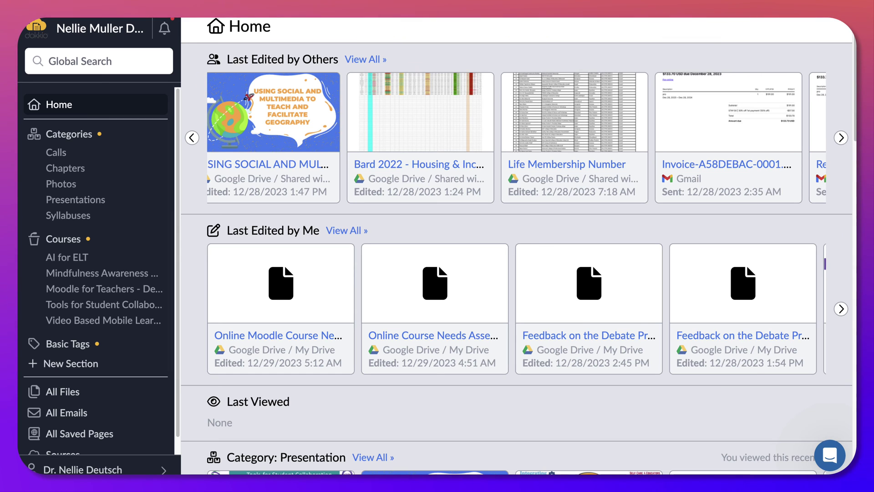
{"action": "scroll", "coordinate": [515, 136], "scroll_direction": "right", "scroll_amount": 10}
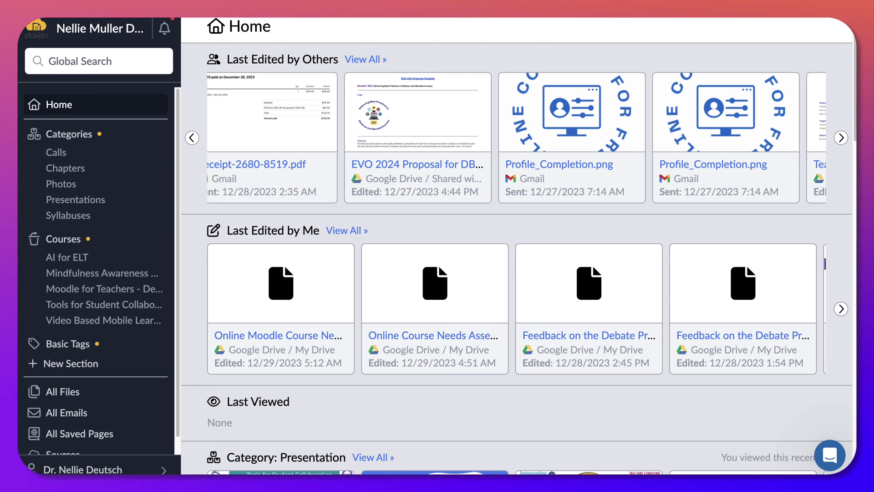
{"action": "scroll", "coordinate": [516, 308], "scroll_direction": "right", "scroll_amount": 10}
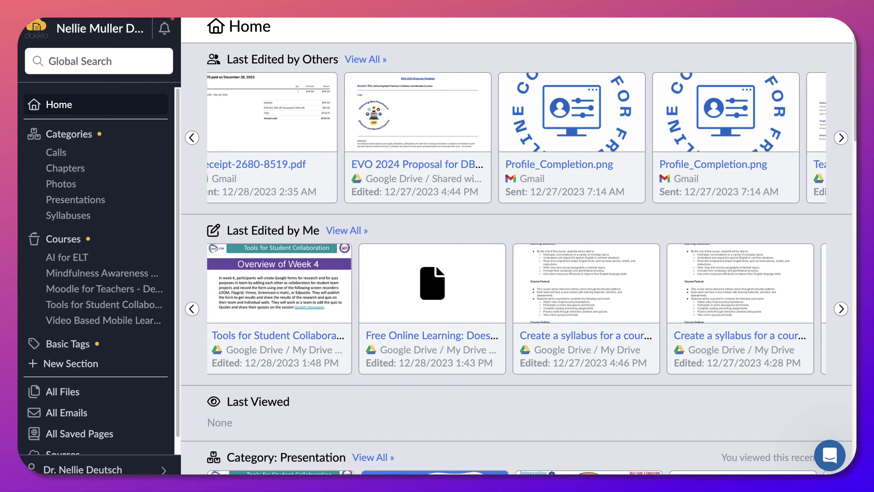
{"action": "scroll", "coordinate": [516, 309], "scroll_direction": "right", "scroll_amount": 15}
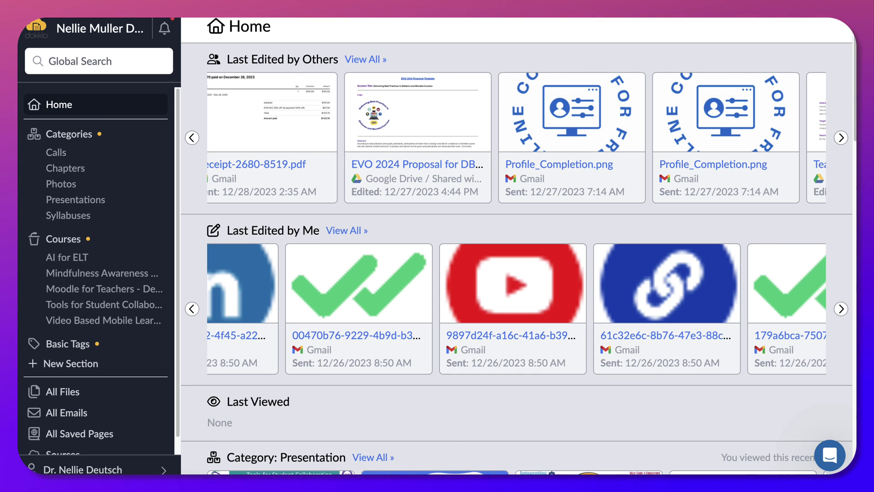
{"action": "left_click", "coordinate": [63, 391]}
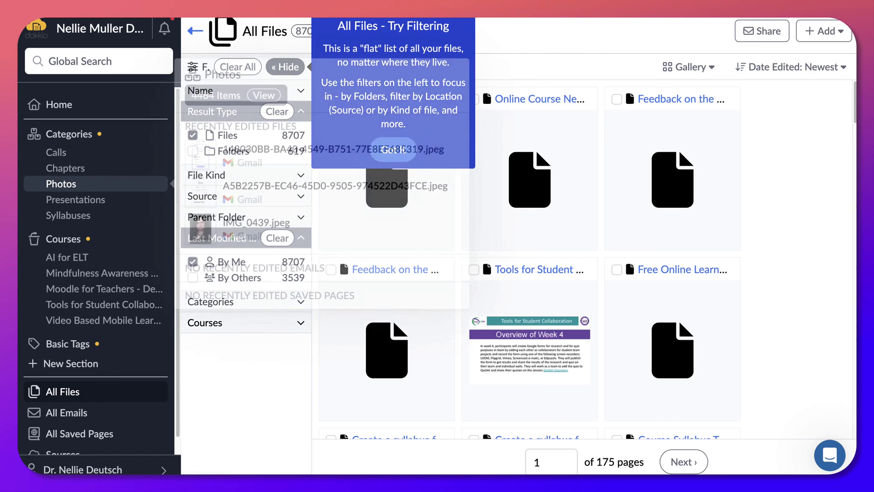
View the tagged files in the Photos category, and open the Calls category.
{"action": "left_click", "coordinate": [61, 183]}
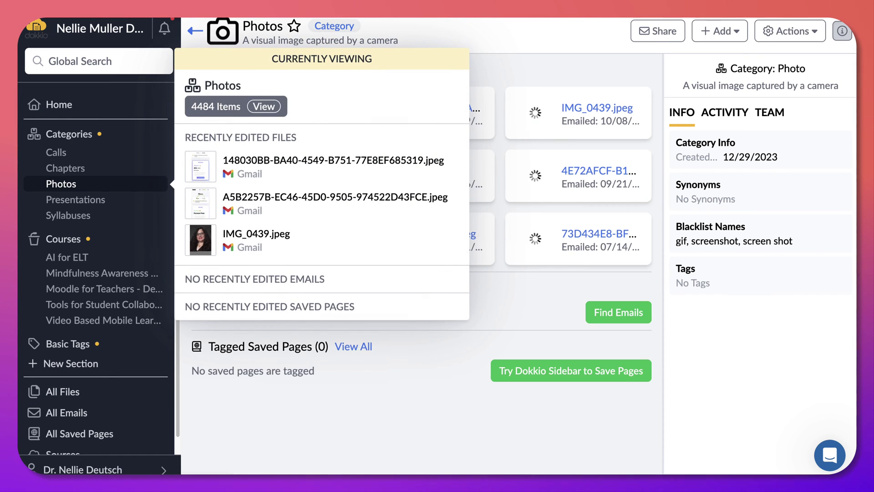
{"action": "mouse_move", "coordinate": [598, 233]}
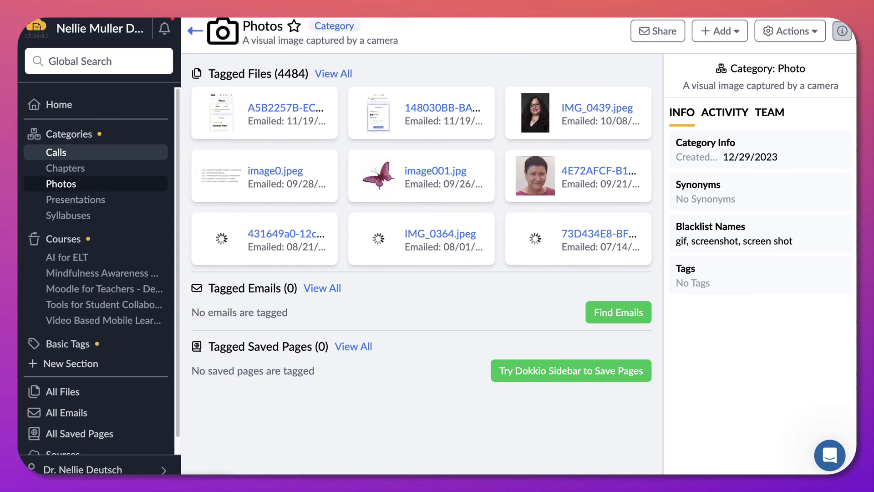
{"action": "left_click", "coordinate": [56, 152]}
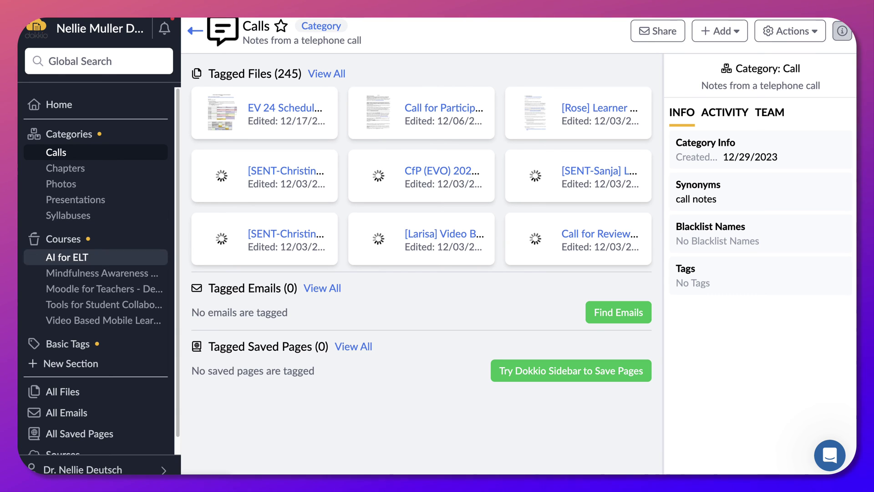
{"action": "scroll", "coordinate": [96, 268], "scroll_direction": "down", "scroll_amount": 1}
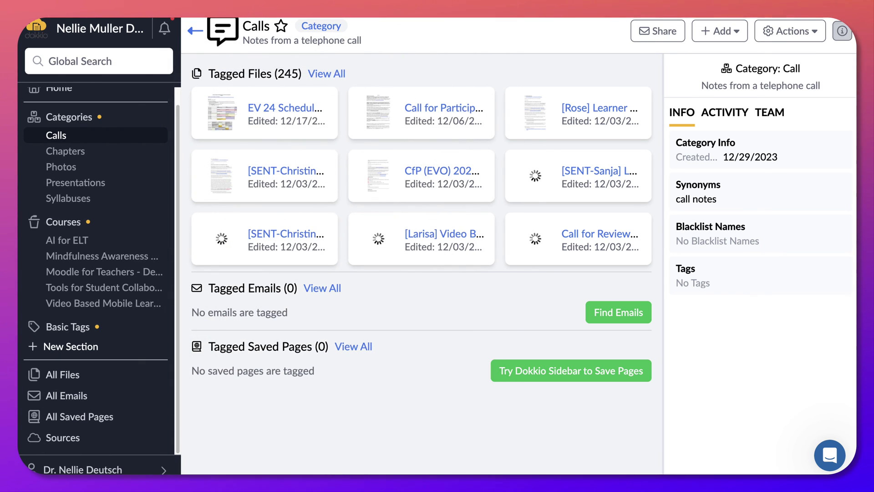
{"action": "left_click", "coordinate": [70, 346]}
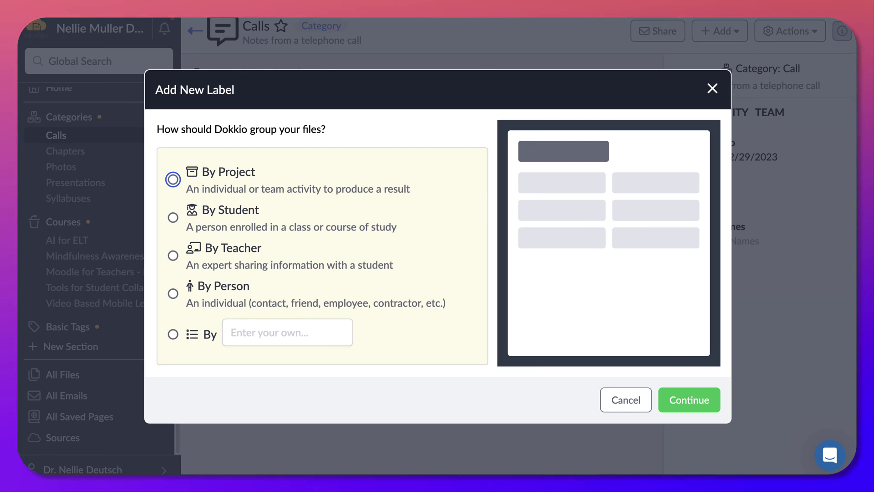
{"action": "left_click", "coordinate": [172, 255]}
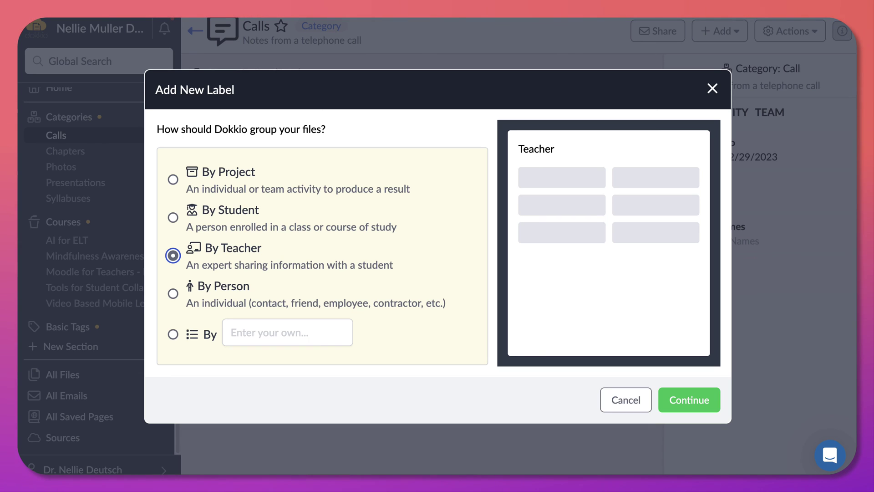
{"action": "left_click", "coordinate": [688, 400]}
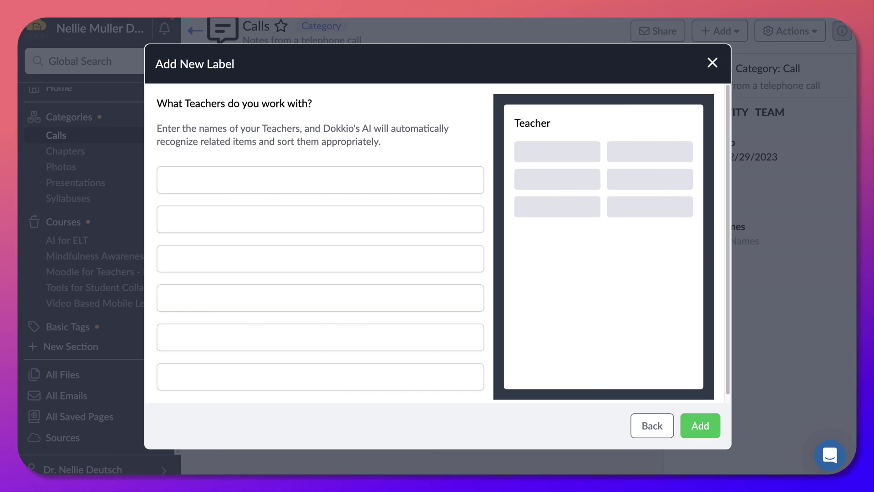
{"action": "left_click", "coordinate": [652, 425]}
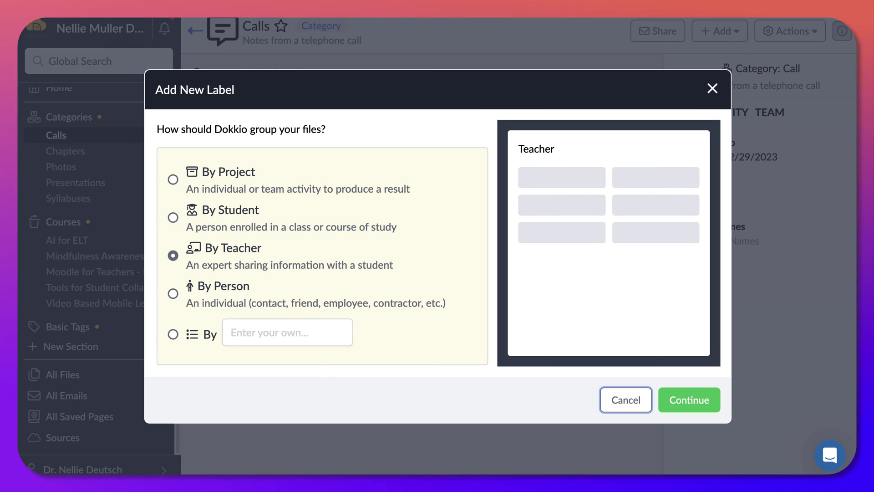
{"action": "left_click", "coordinate": [625, 400]}
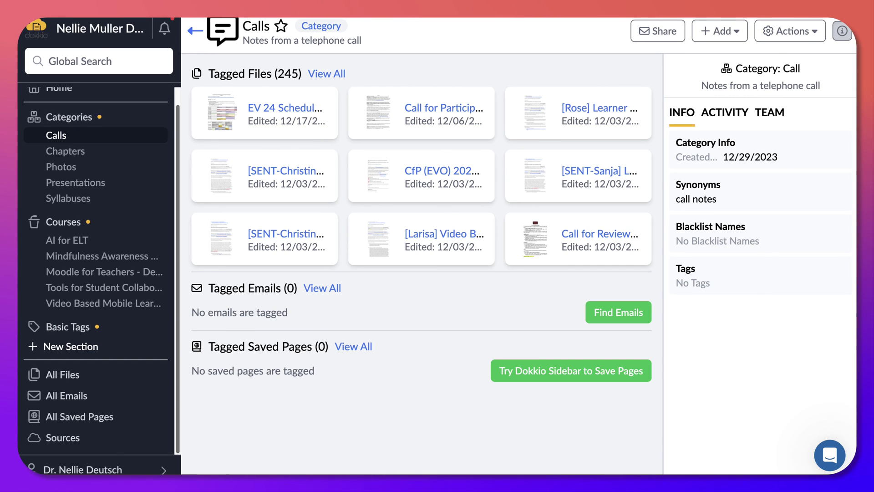
Open the Mindfulness Awareness Practice course, and preview the recently visited courses and categories.
{"action": "left_click", "coordinate": [100, 256]}
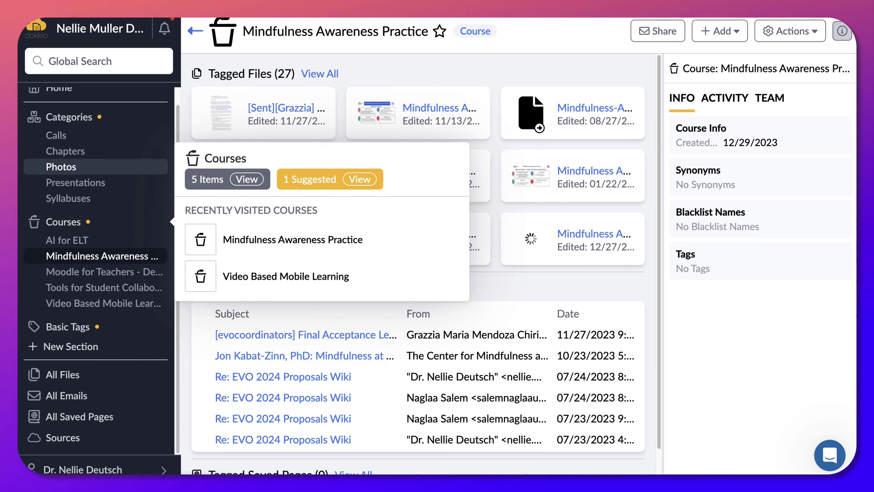
{"action": "scroll", "coordinate": [96, 273], "scroll_direction": "up", "scroll_amount": 1}
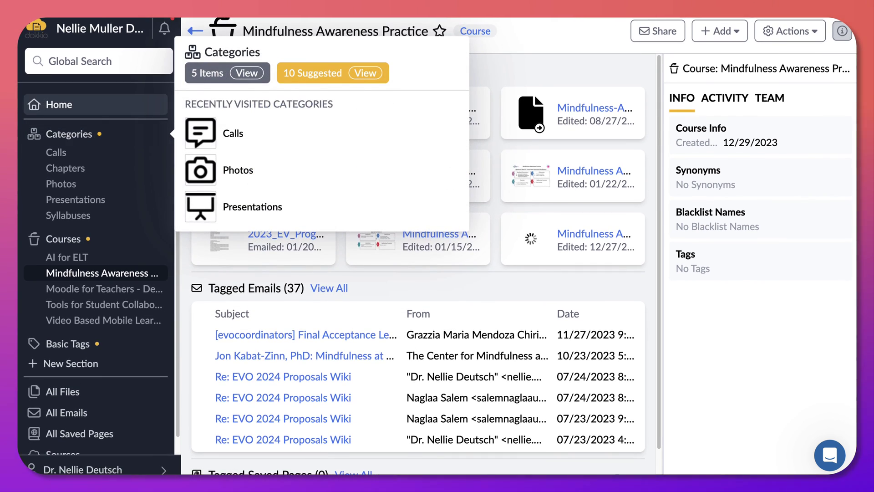
Return to the home page and open the AI for ELT course.
{"action": "left_click", "coordinate": [59, 105]}
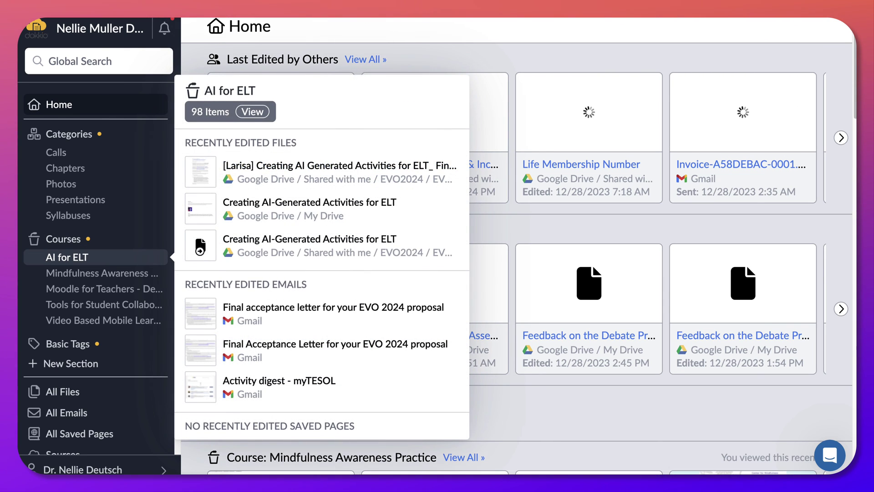
{"action": "left_click", "coordinate": [67, 257]}
Open the Gmail content source from the connected sources and disconnect it from the account.
{"action": "scroll", "coordinate": [96, 302], "scroll_direction": "down", "scroll_amount": 1}
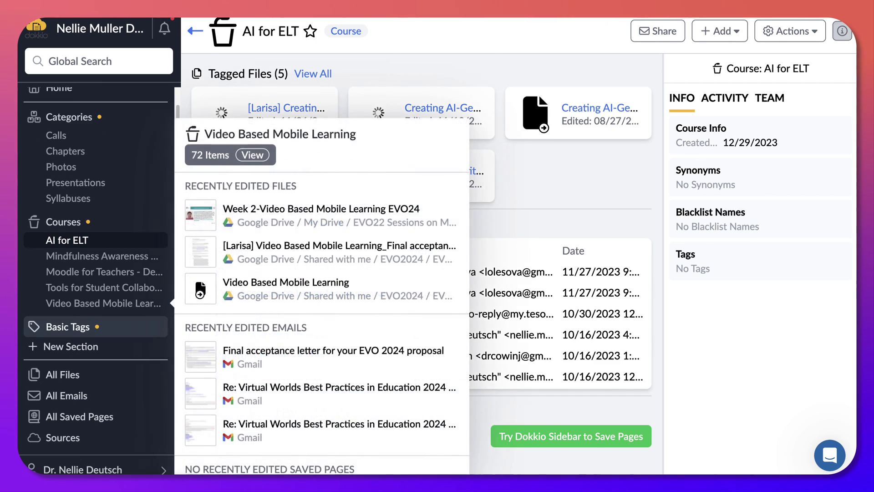
{"action": "left_click", "coordinate": [62, 437]}
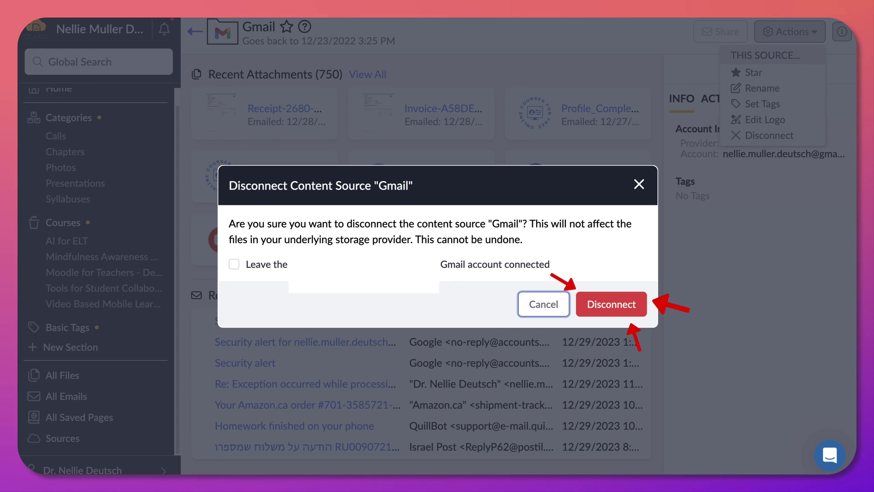
{"action": "key", "text": "Return"}
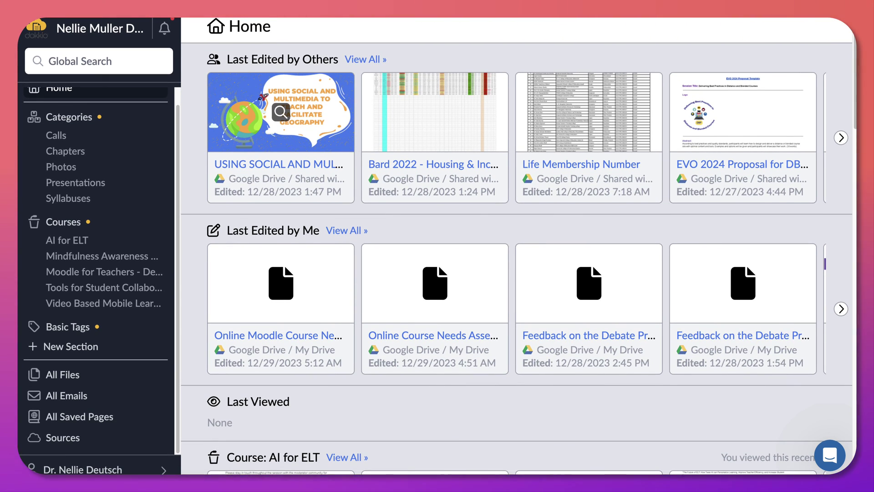
Browse the home page's recently edited files and the recently viewed AI for ELT course, and preview the Chapters category.
{"action": "scroll", "coordinate": [518, 246], "scroll_direction": "down", "scroll_amount": 2}
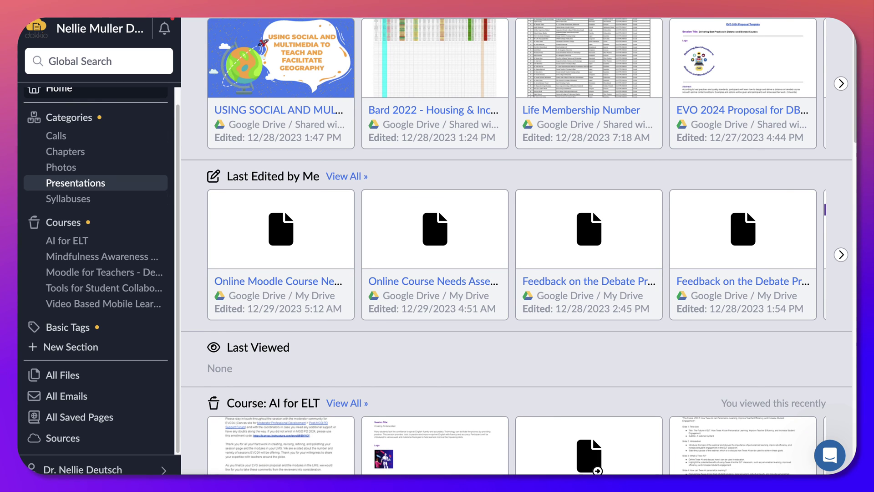
{"action": "scroll", "coordinate": [91, 195], "scroll_direction": "up", "scroll_amount": 1}
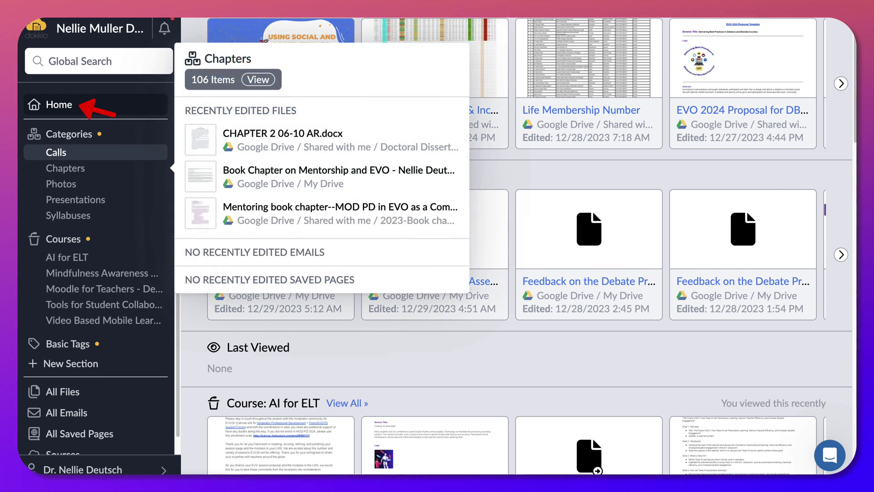
{"action": "scroll", "coordinate": [743, 68], "scroll_direction": "up", "scroll_amount": 1}
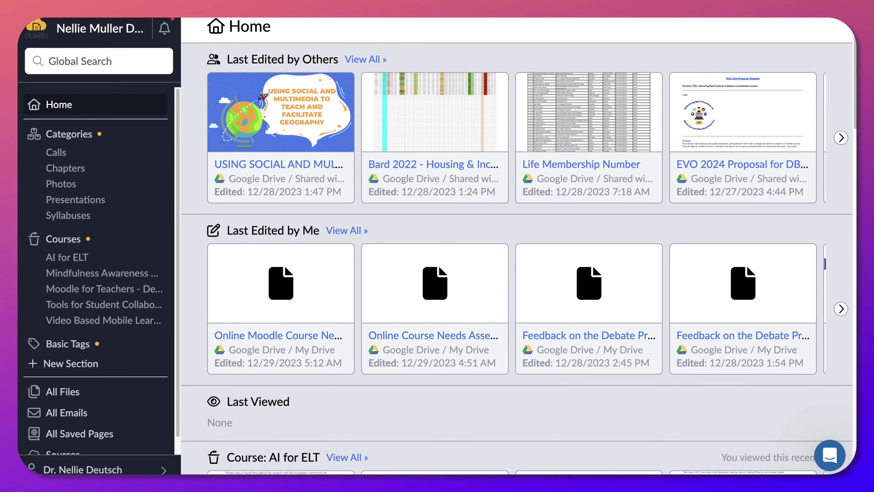
Open the content sources, start adding another source, and review the services available to connect and the accounts already connected.
{"action": "scroll", "coordinate": [91, 200], "scroll_direction": "down", "scroll_amount": 1}
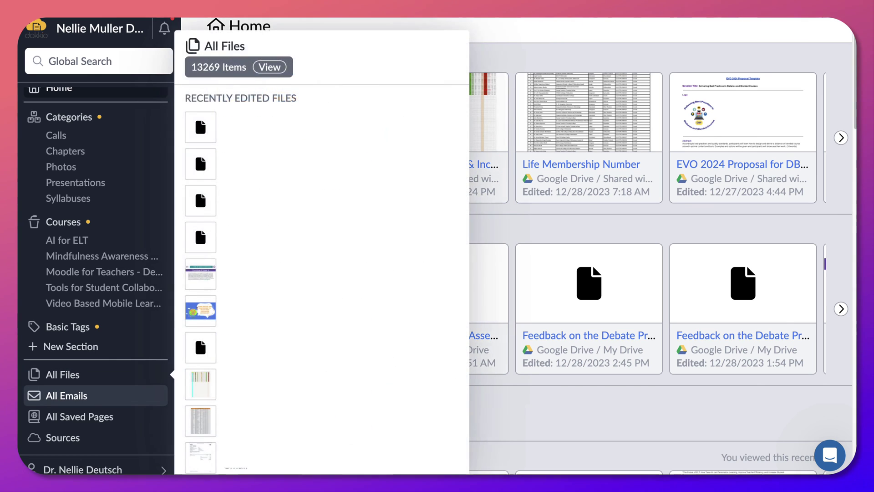
{"action": "left_click", "coordinate": [62, 437]}
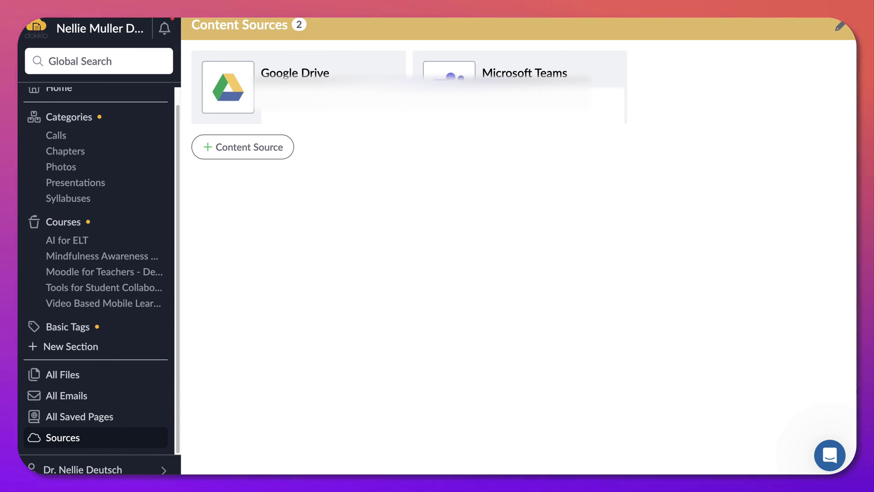
{"action": "left_click", "coordinate": [242, 147]}
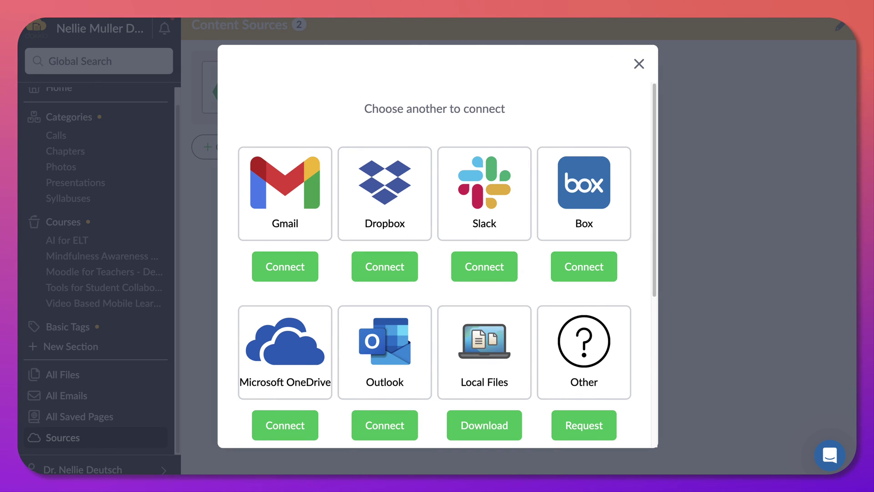
{"action": "scroll", "coordinate": [437, 264], "scroll_direction": "down", "scroll_amount": 4}
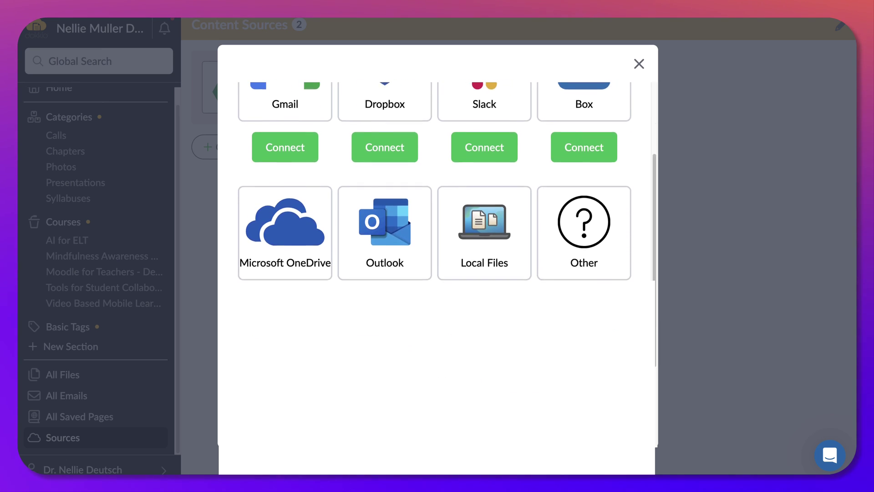
{"action": "scroll", "coordinate": [437, 264], "scroll_direction": "down", "scroll_amount": 2}
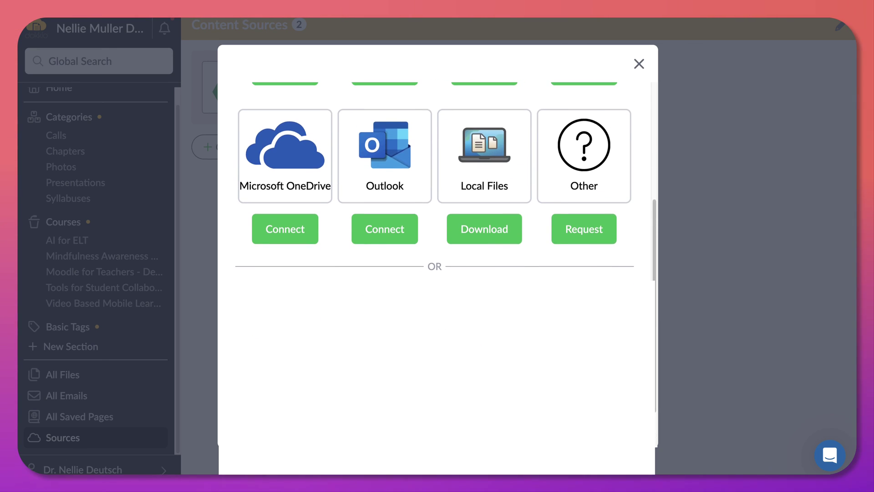
{"action": "scroll", "coordinate": [437, 264], "scroll_direction": "up", "scroll_amount": 2}
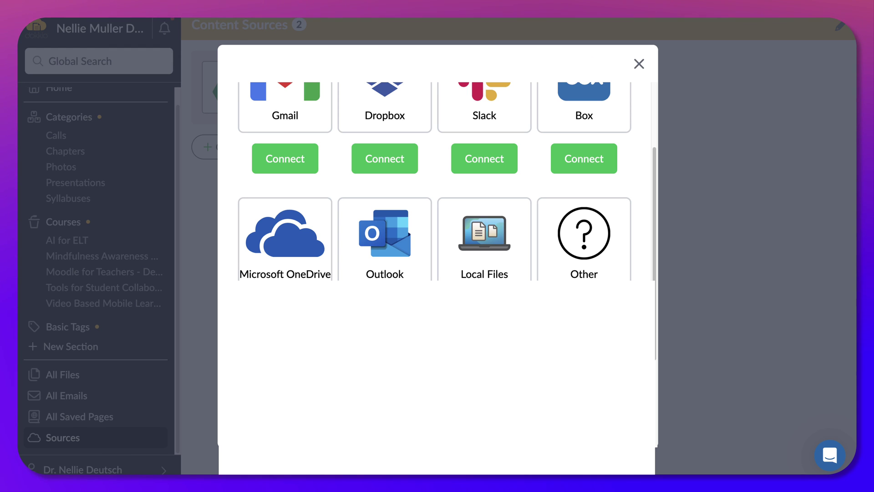
{"action": "scroll", "coordinate": [437, 182], "scroll_direction": "down", "scroll_amount": 2}
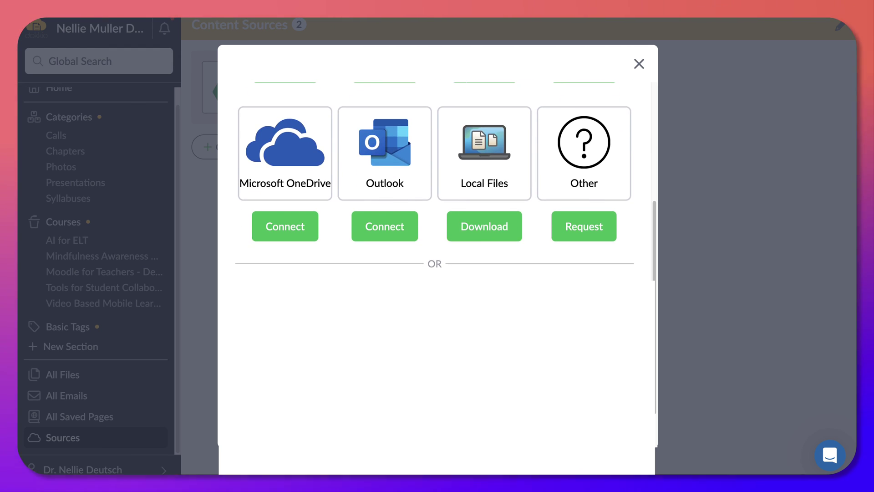
{"action": "scroll", "coordinate": [437, 255], "scroll_direction": "down", "scroll_amount": 1}
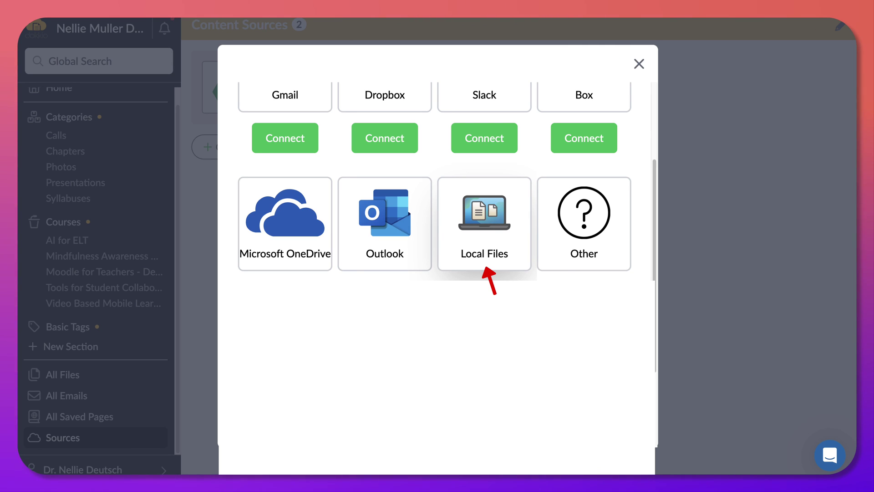
{"action": "scroll", "coordinate": [484, 223], "scroll_direction": "up", "scroll_amount": 3}
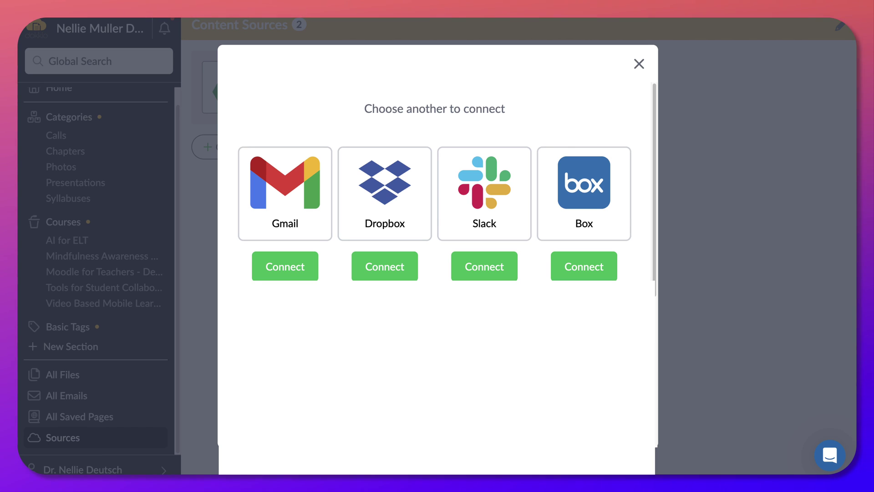
{"action": "scroll", "coordinate": [437, 265], "scroll_direction": "down", "scroll_amount": 2}
{"action": "scroll", "coordinate": [385, 272], "scroll_direction": "down", "scroll_amount": 1}
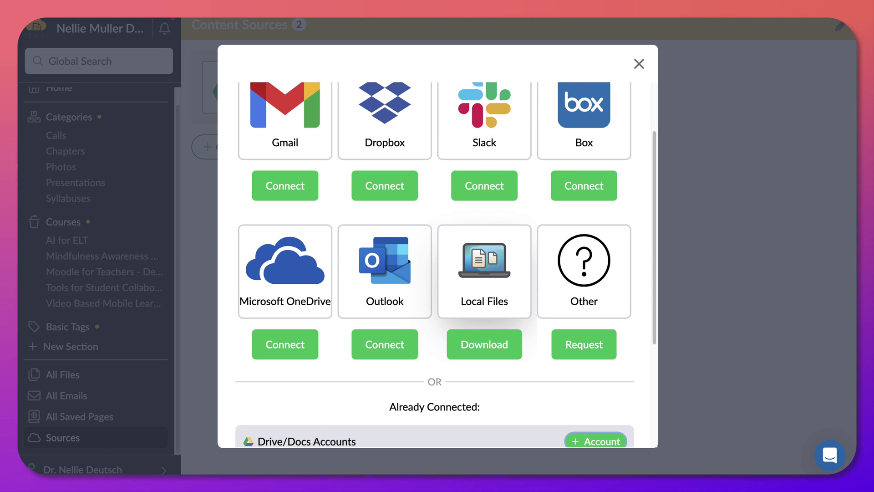
{"action": "scroll", "coordinate": [484, 271], "scroll_direction": "up", "scroll_amount": 3}
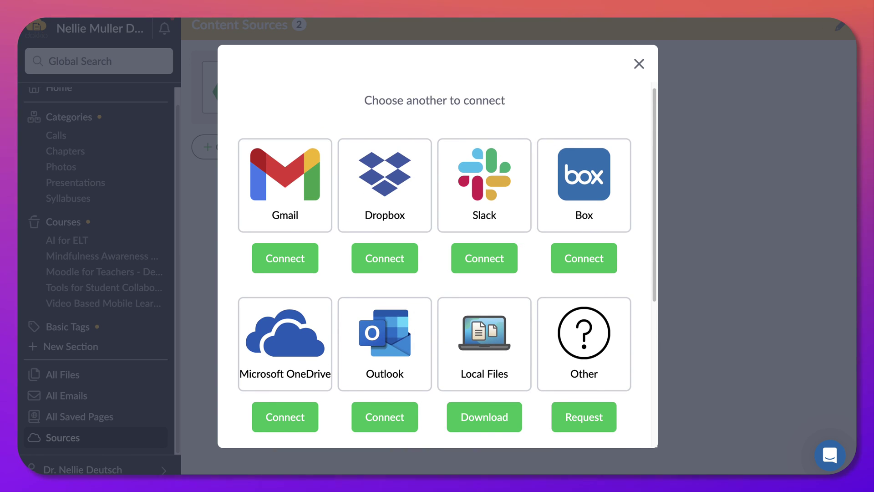